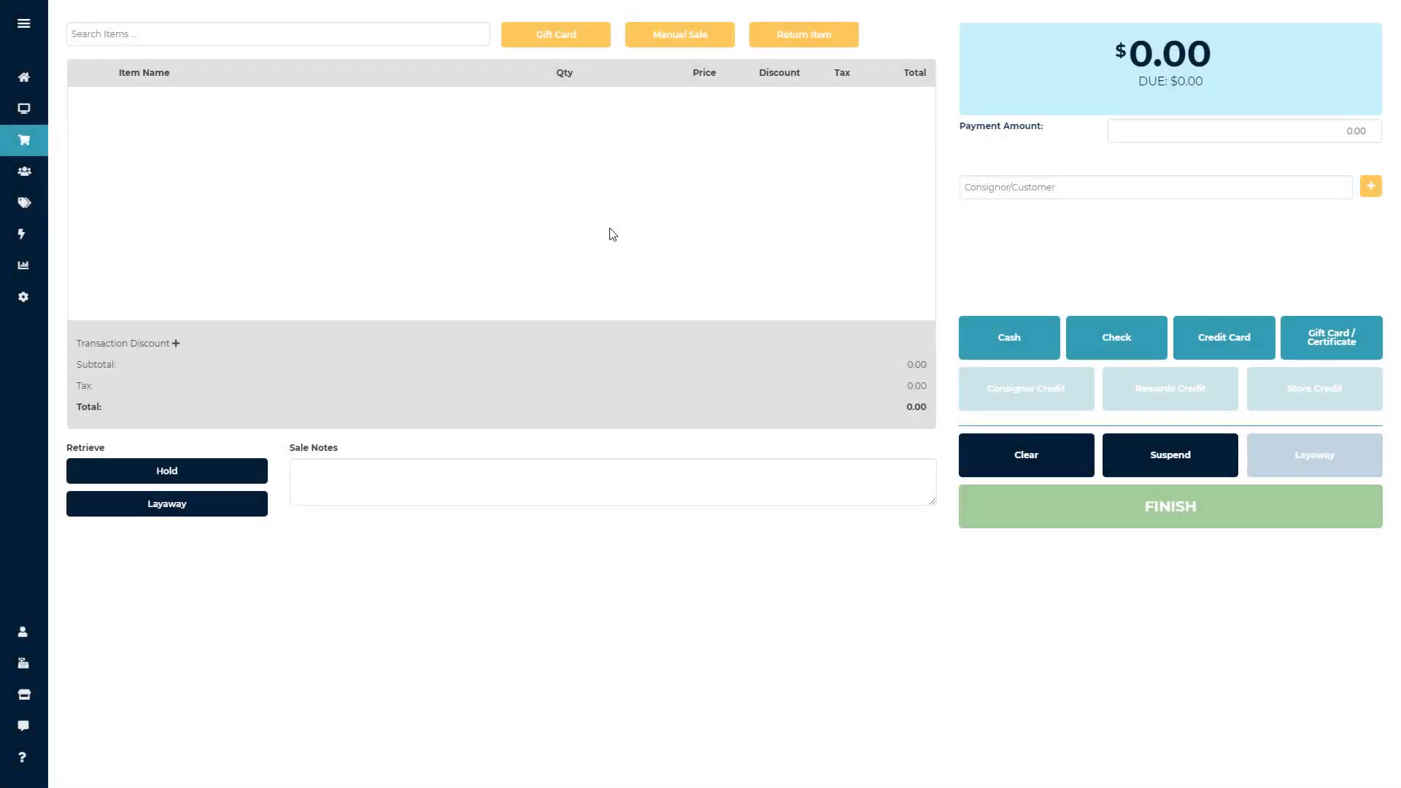
Open today's Sales Summary report from the sidebar's Reports list, showing $699.60 tendered and $339.60 net sales.
{"action": "mouse_move", "coordinate": [38, 268]}
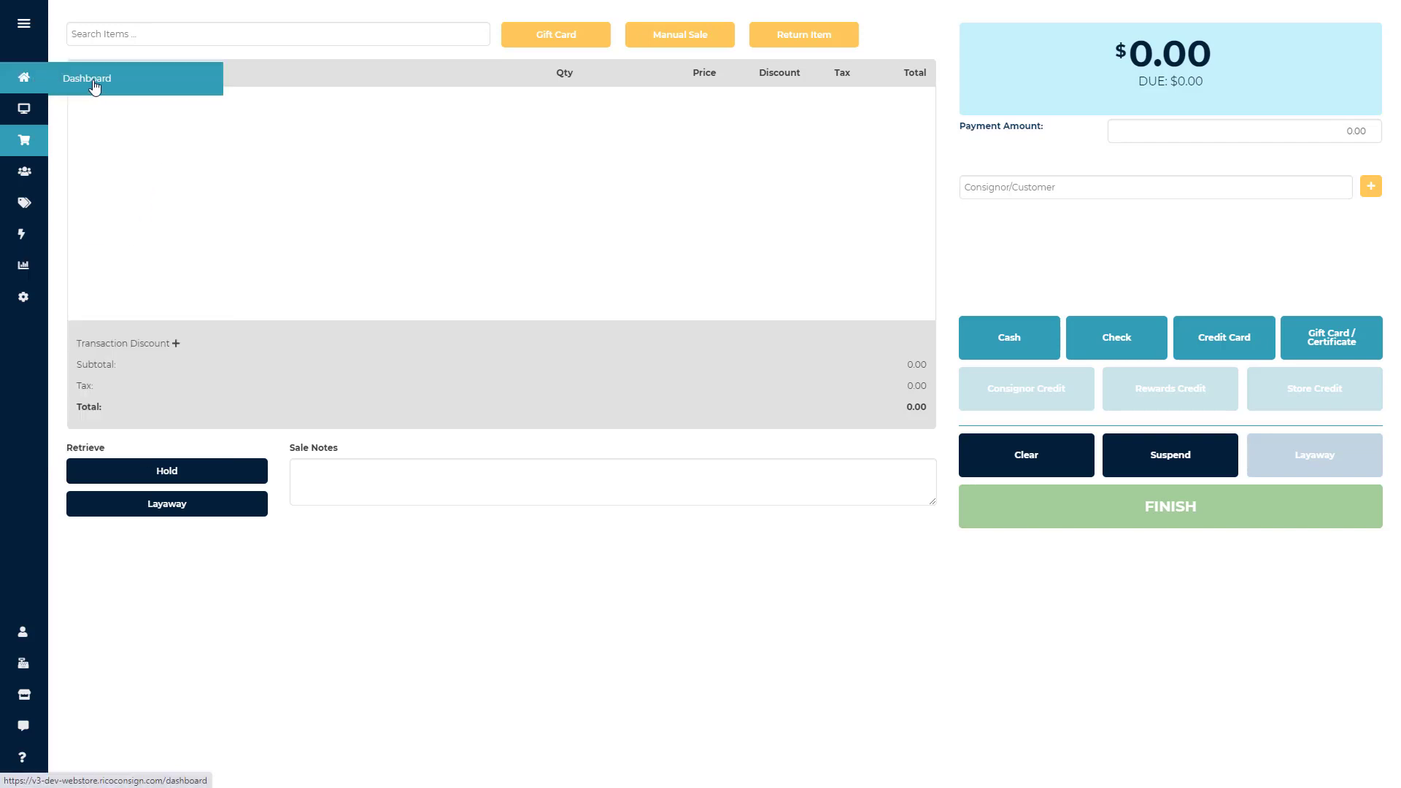
{"action": "mouse_move", "coordinate": [35, 114]}
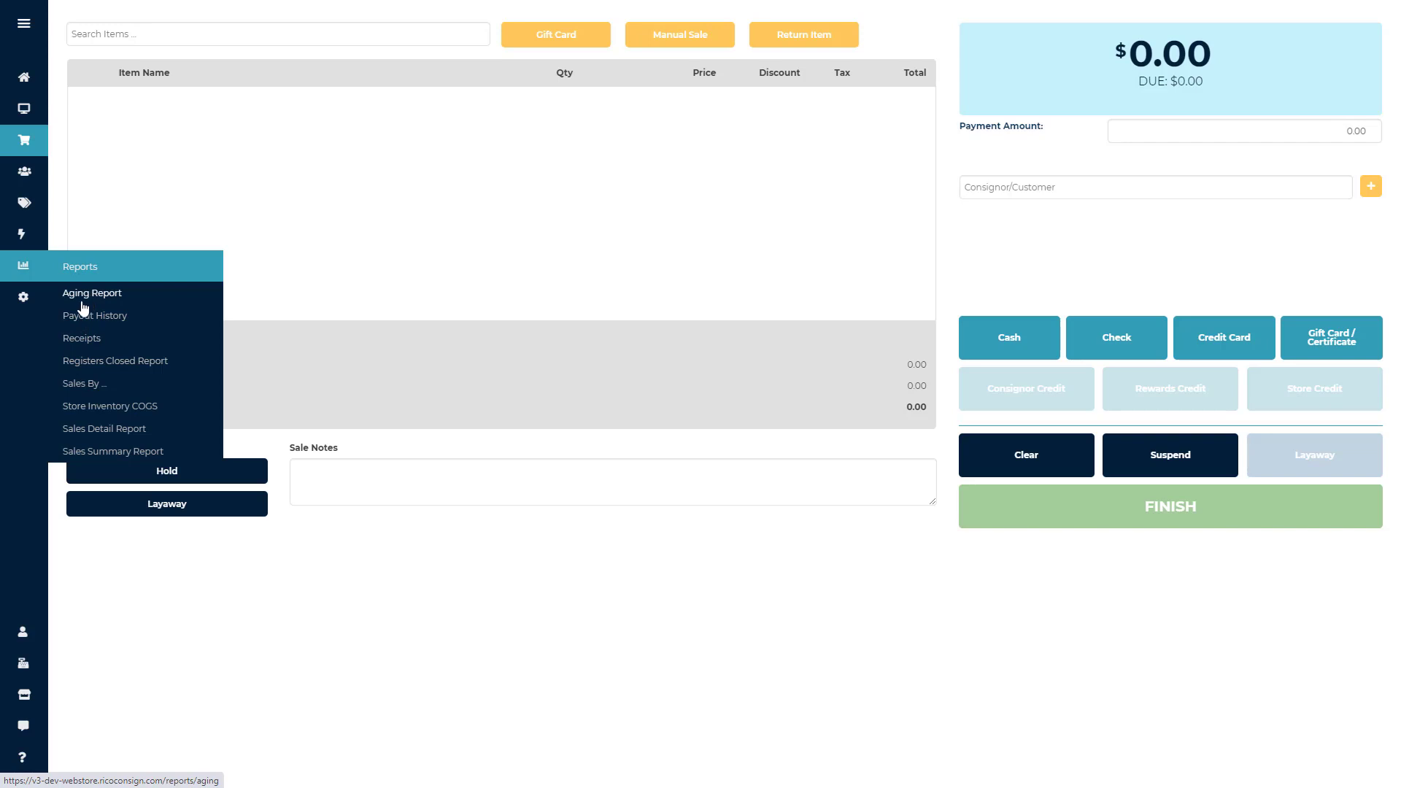
{"action": "left_click", "coordinate": [18, 25]}
{"action": "left_click", "coordinate": [85, 274]}
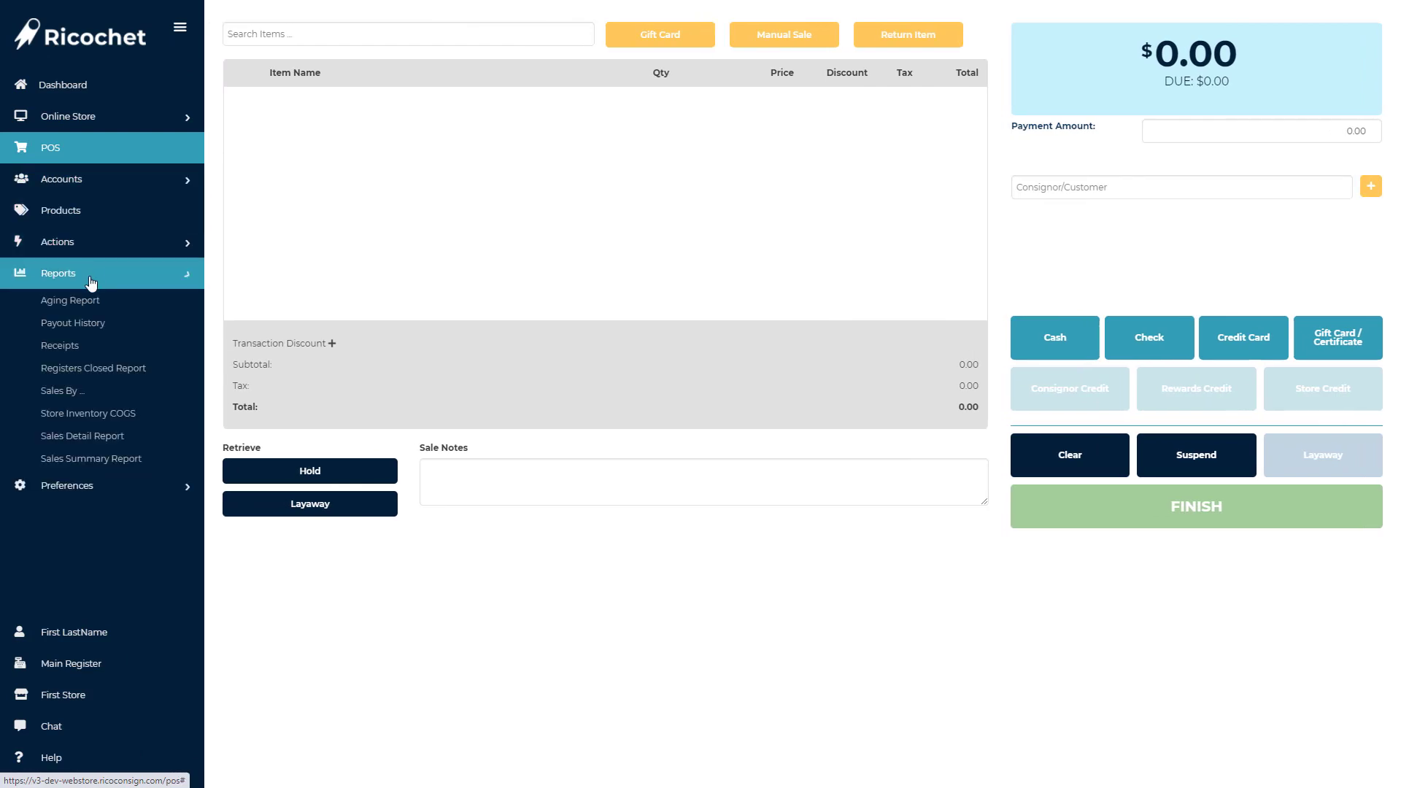
{"action": "left_click", "coordinate": [96, 460]}
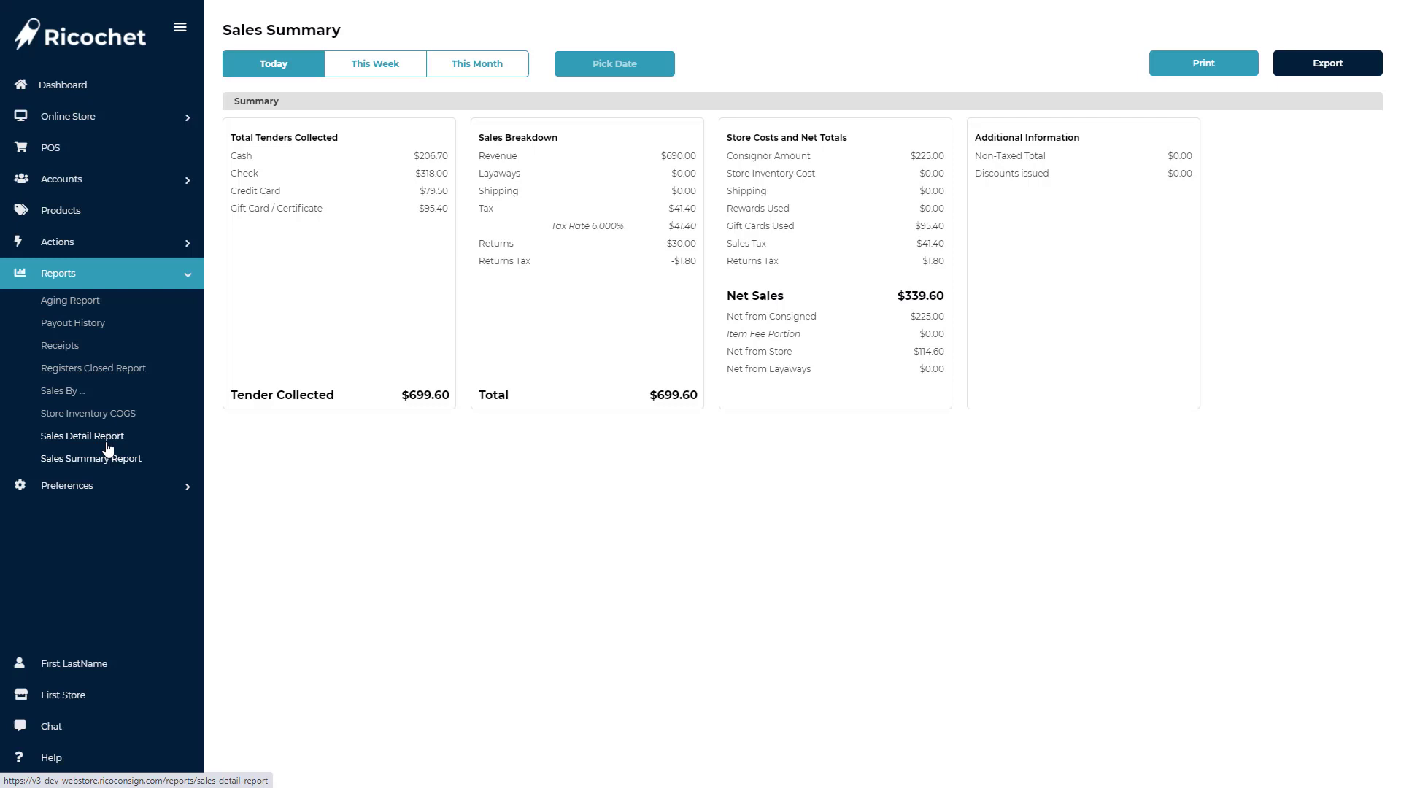
{"action": "left_click", "coordinate": [179, 31]}
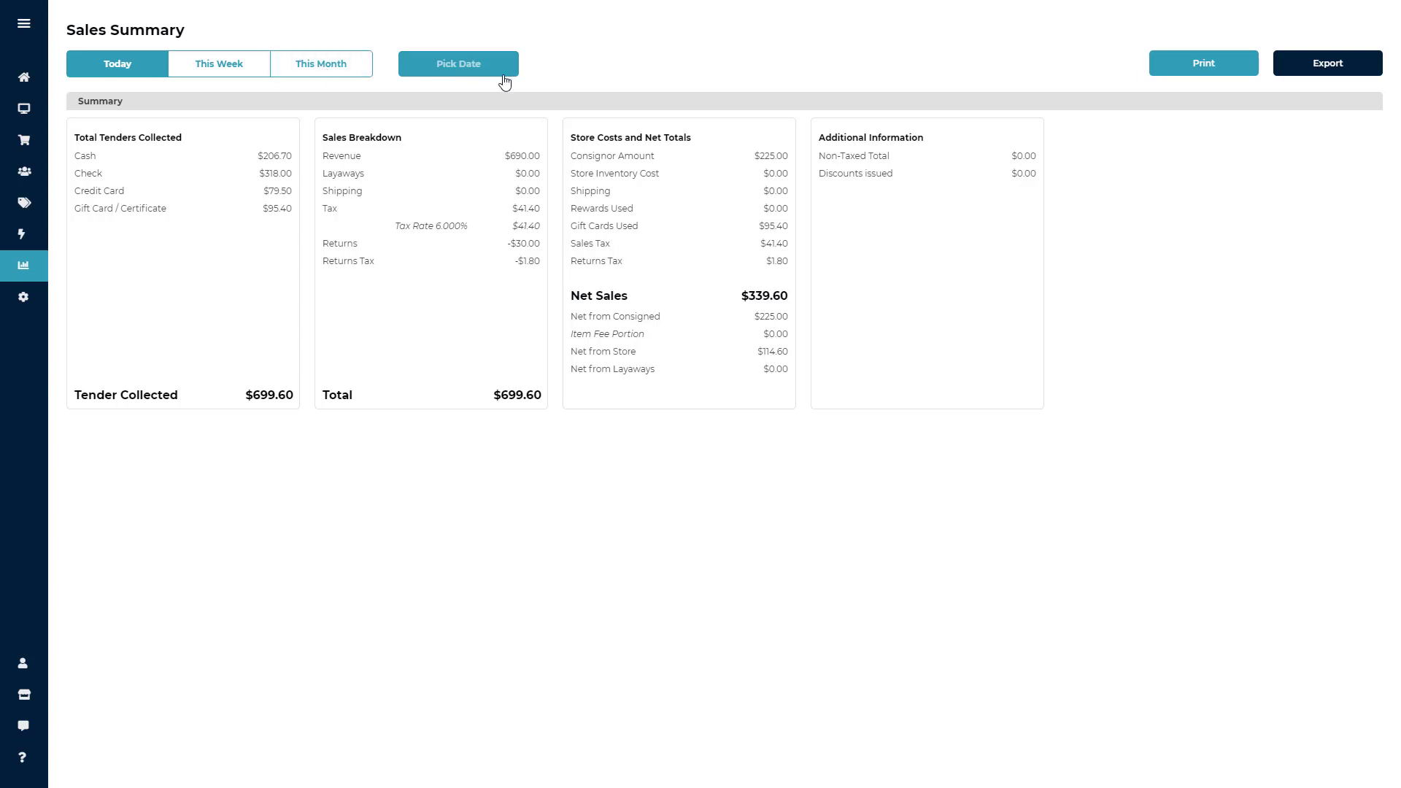
Pick July 11, 2021 in the Pick Date calendar as one end of the range.
{"action": "left_click", "coordinate": [462, 74]}
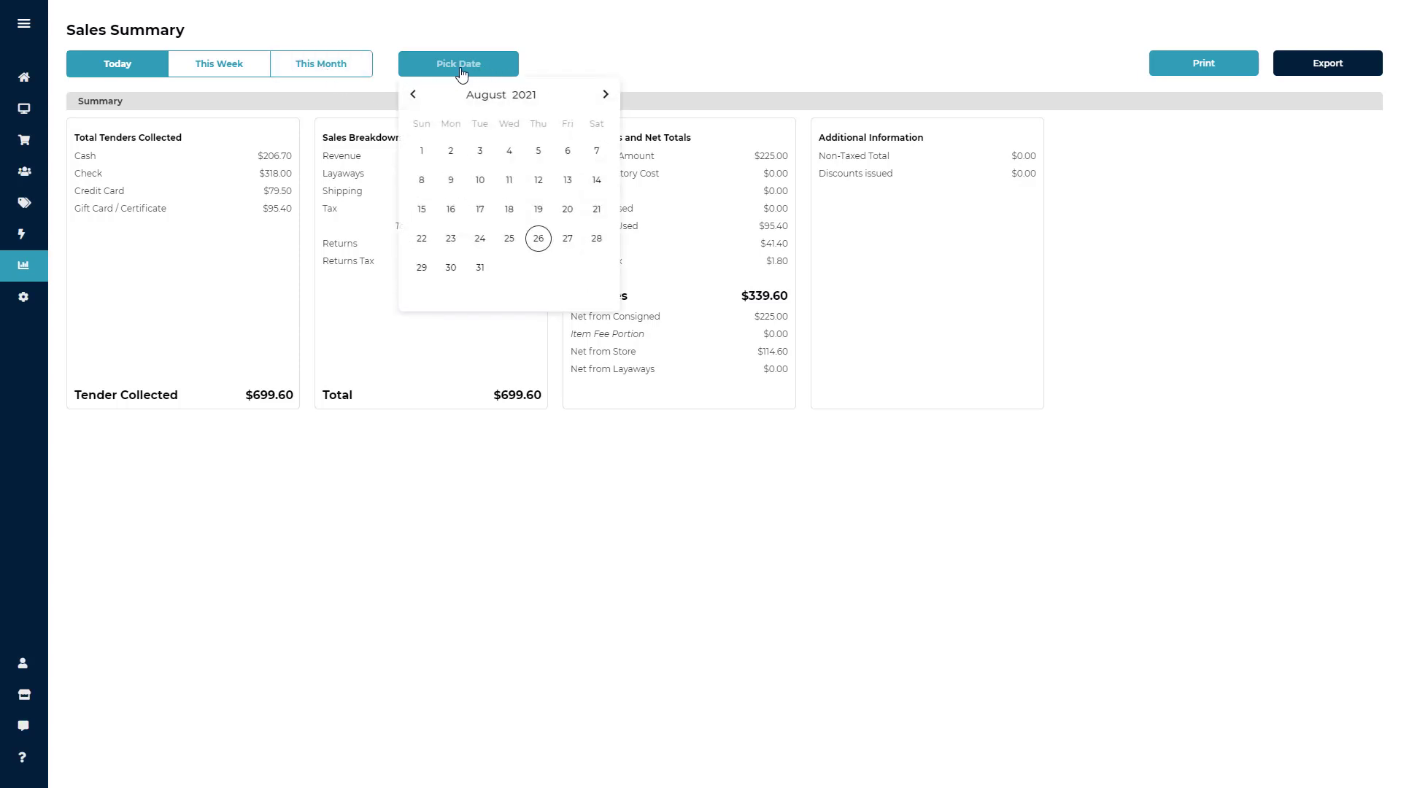
{"action": "left_click", "coordinate": [412, 95]}
{"action": "left_click", "coordinate": [421, 210]}
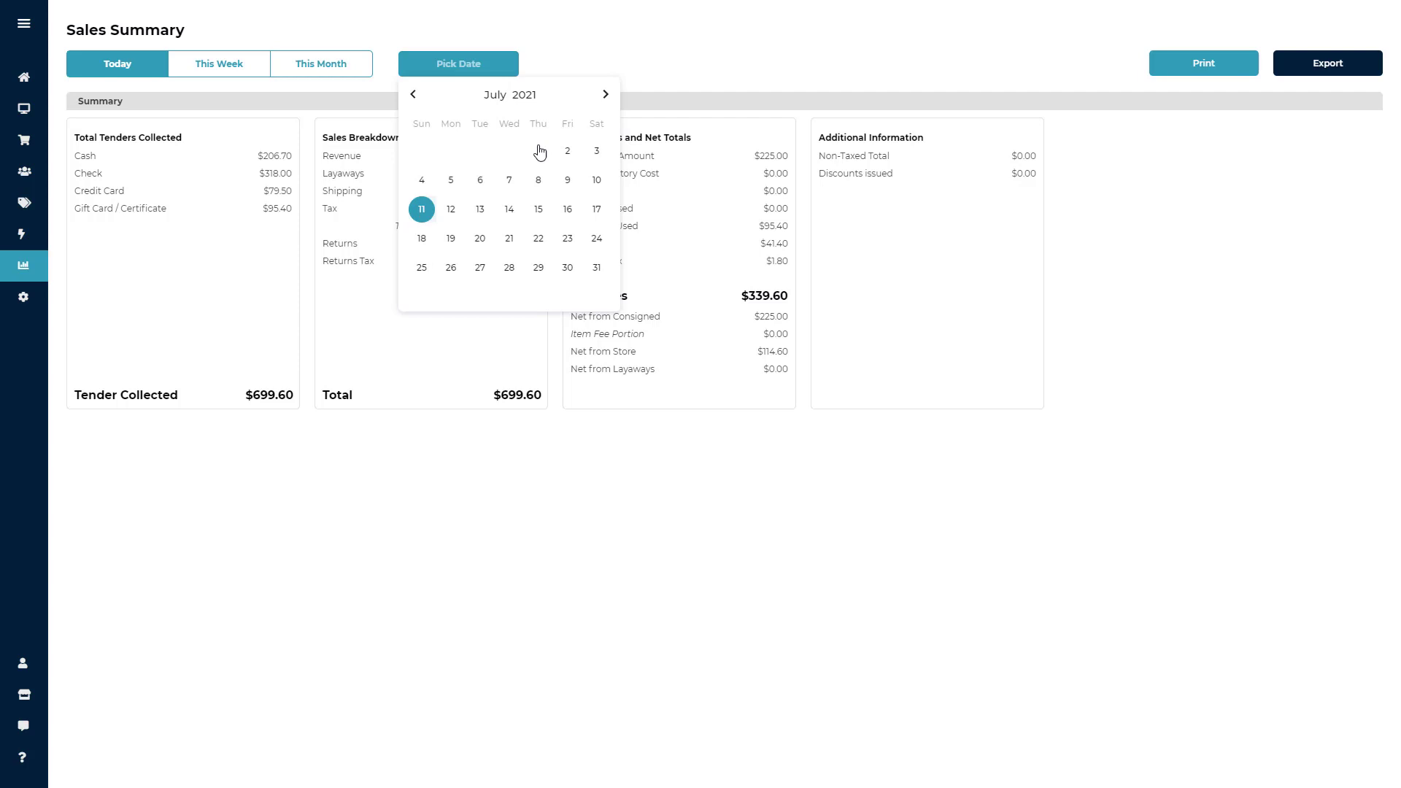
{"action": "left_click", "coordinate": [605, 95]}
{"action": "left_click", "coordinate": [565, 240]}
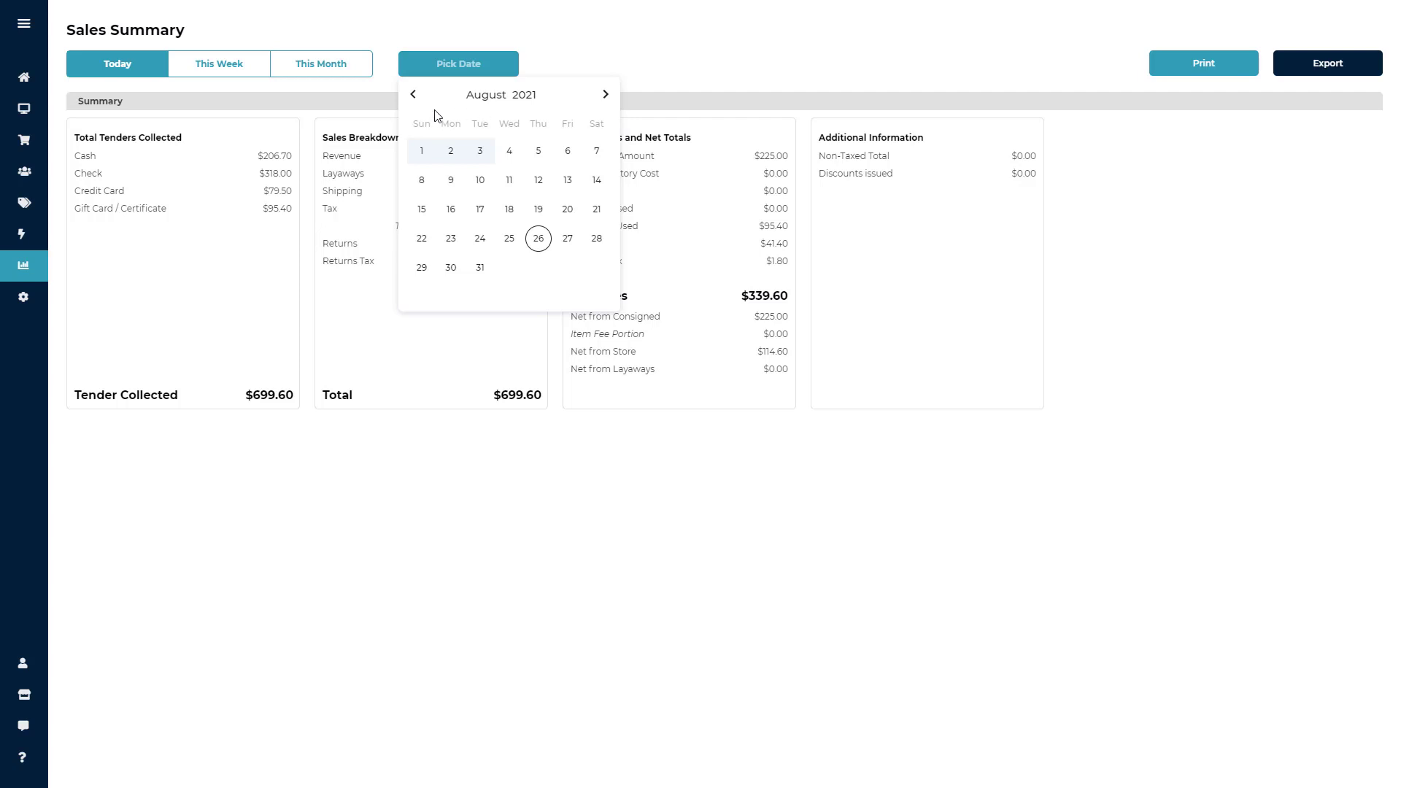
Jump through the month grid to January 2021 and pick January 1 to complete the range.
{"action": "left_click", "coordinate": [413, 95]}
{"action": "left_click", "coordinate": [414, 96]}
{"action": "left_click", "coordinate": [414, 96]}
{"action": "left_click", "coordinate": [414, 98]}
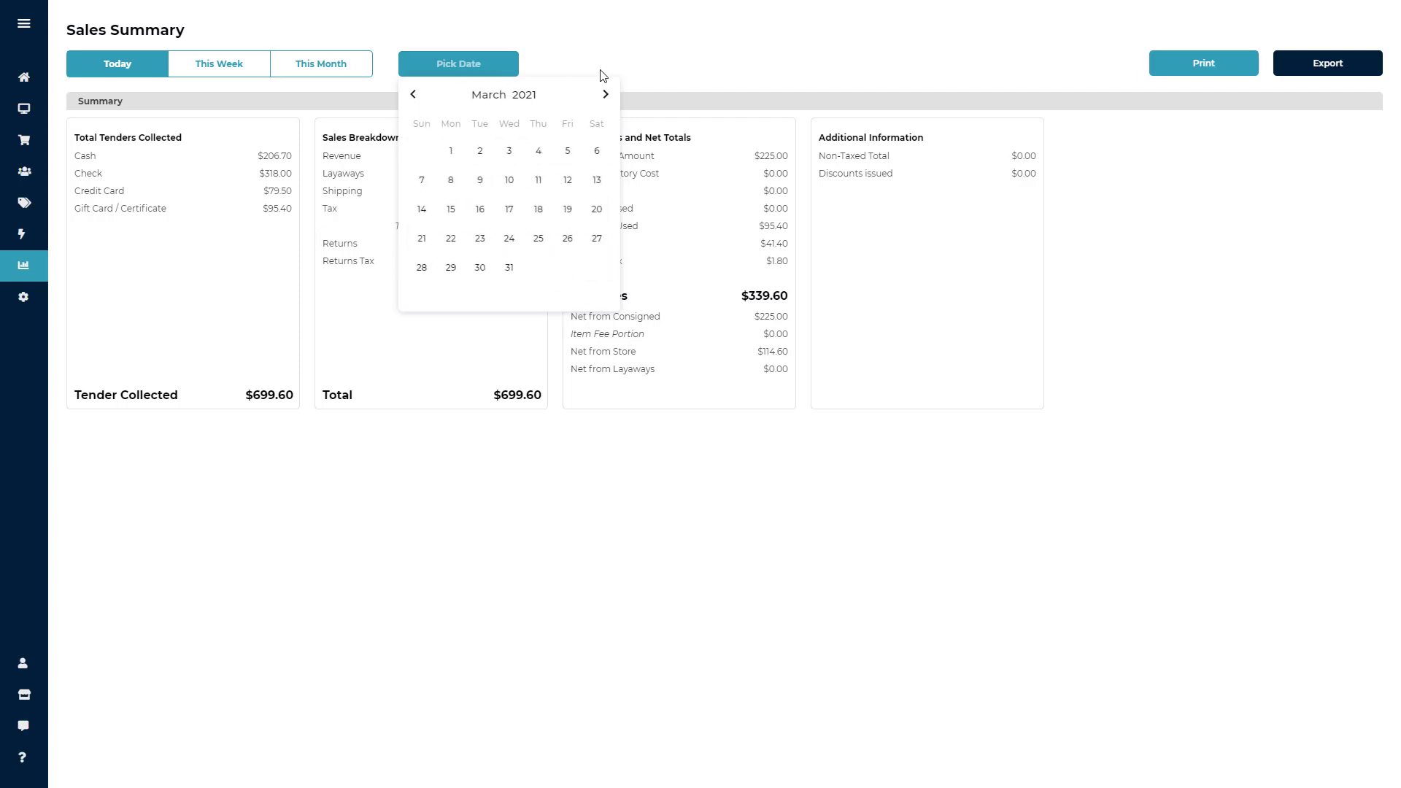
{"action": "left_click", "coordinate": [605, 95]}
{"action": "left_click", "coordinate": [606, 97]}
{"action": "left_click", "coordinate": [498, 106]}
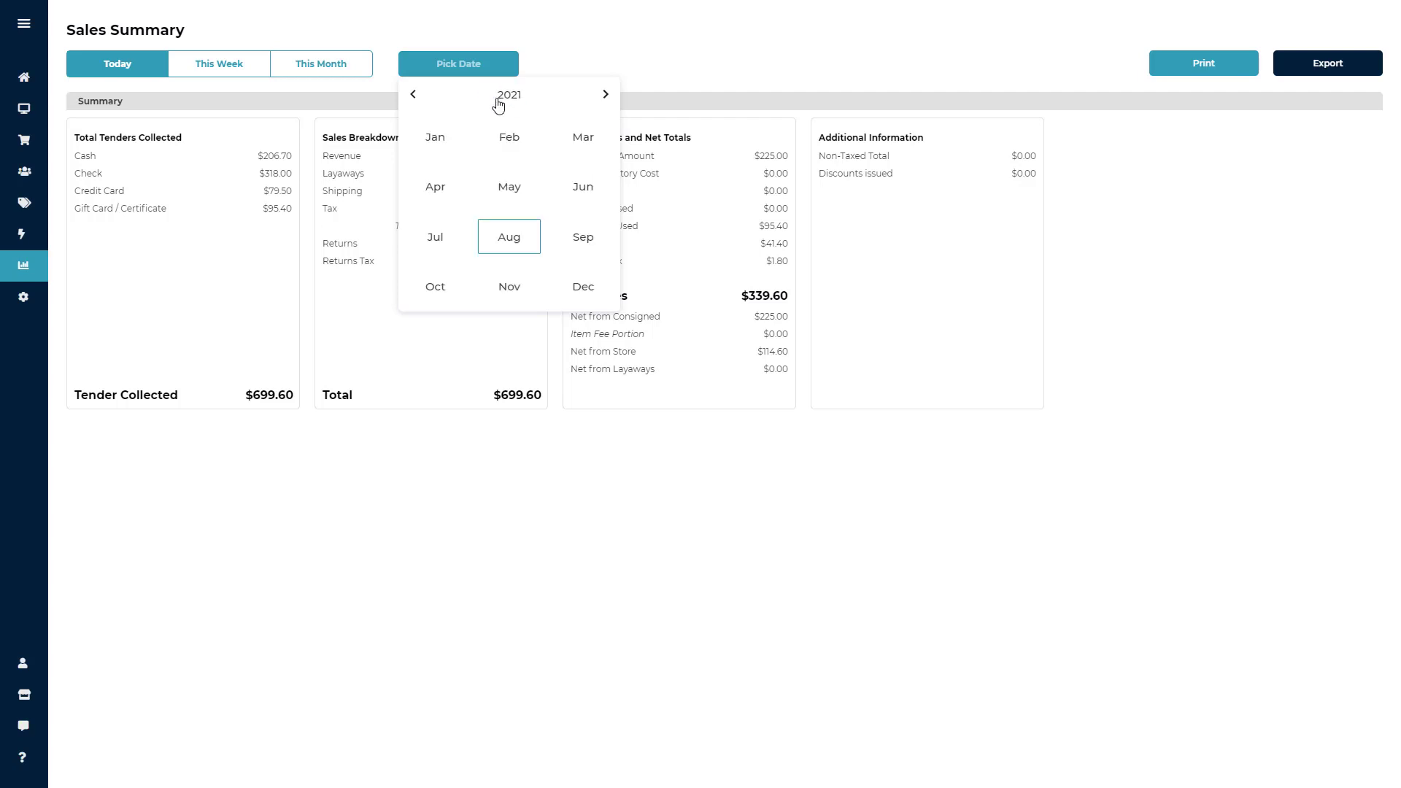
{"action": "left_click", "coordinate": [440, 145]}
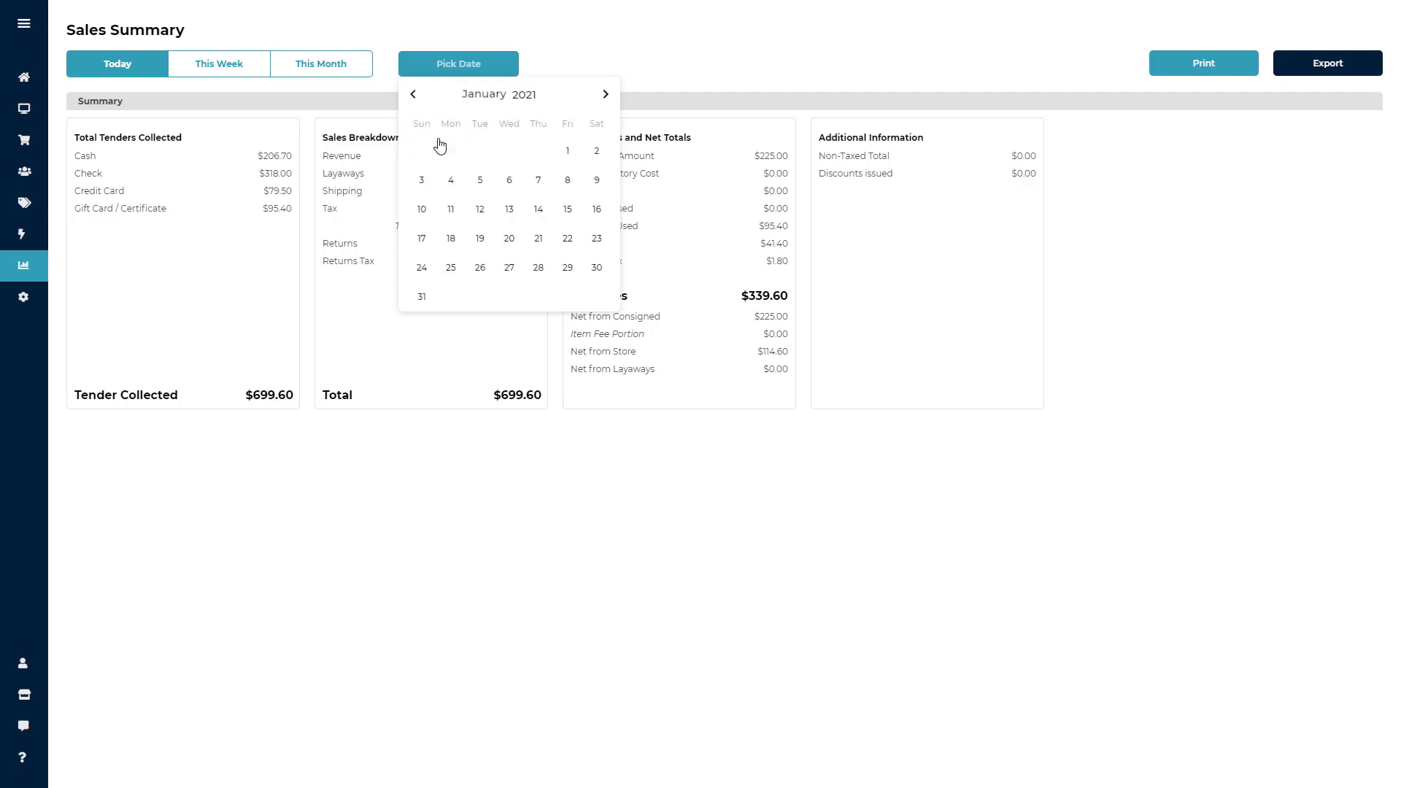
{"action": "left_click", "coordinate": [567, 151]}
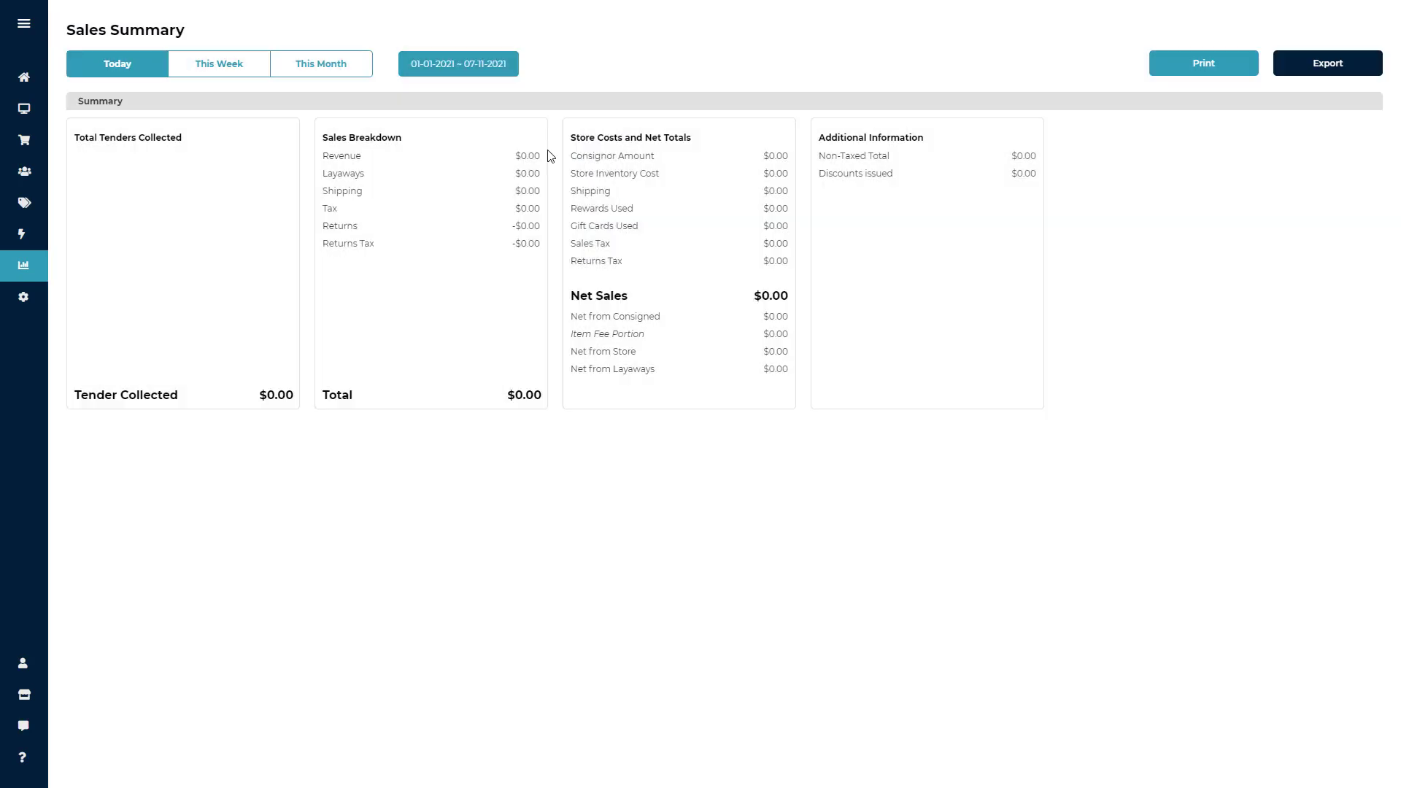
Reopen the calendar and browse the 2021 and 2022 month views and the year list without changing the range.
{"action": "left_click", "coordinate": [463, 72]}
{"action": "left_click", "coordinate": [494, 96]}
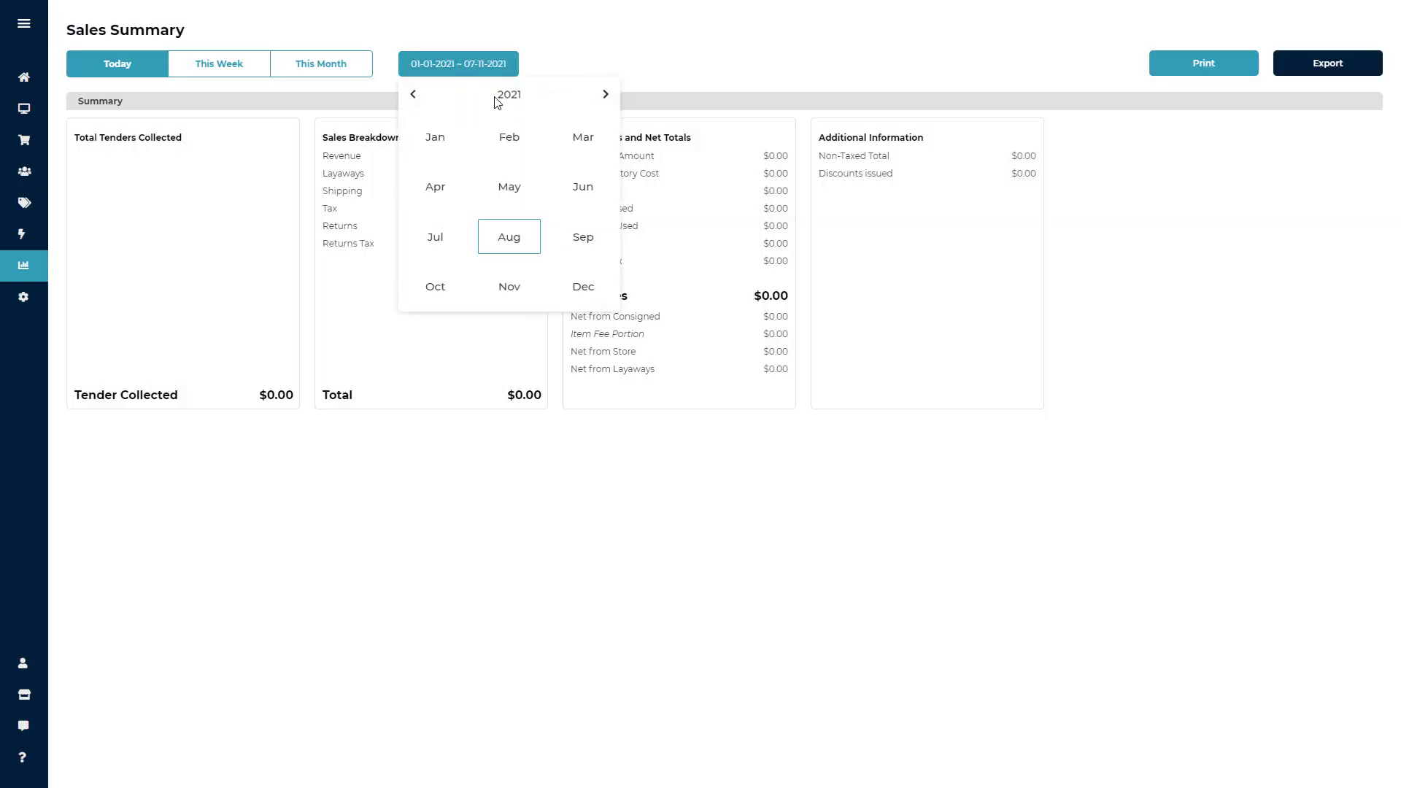
{"action": "left_click", "coordinate": [604, 97]}
{"action": "left_click", "coordinate": [414, 96]}
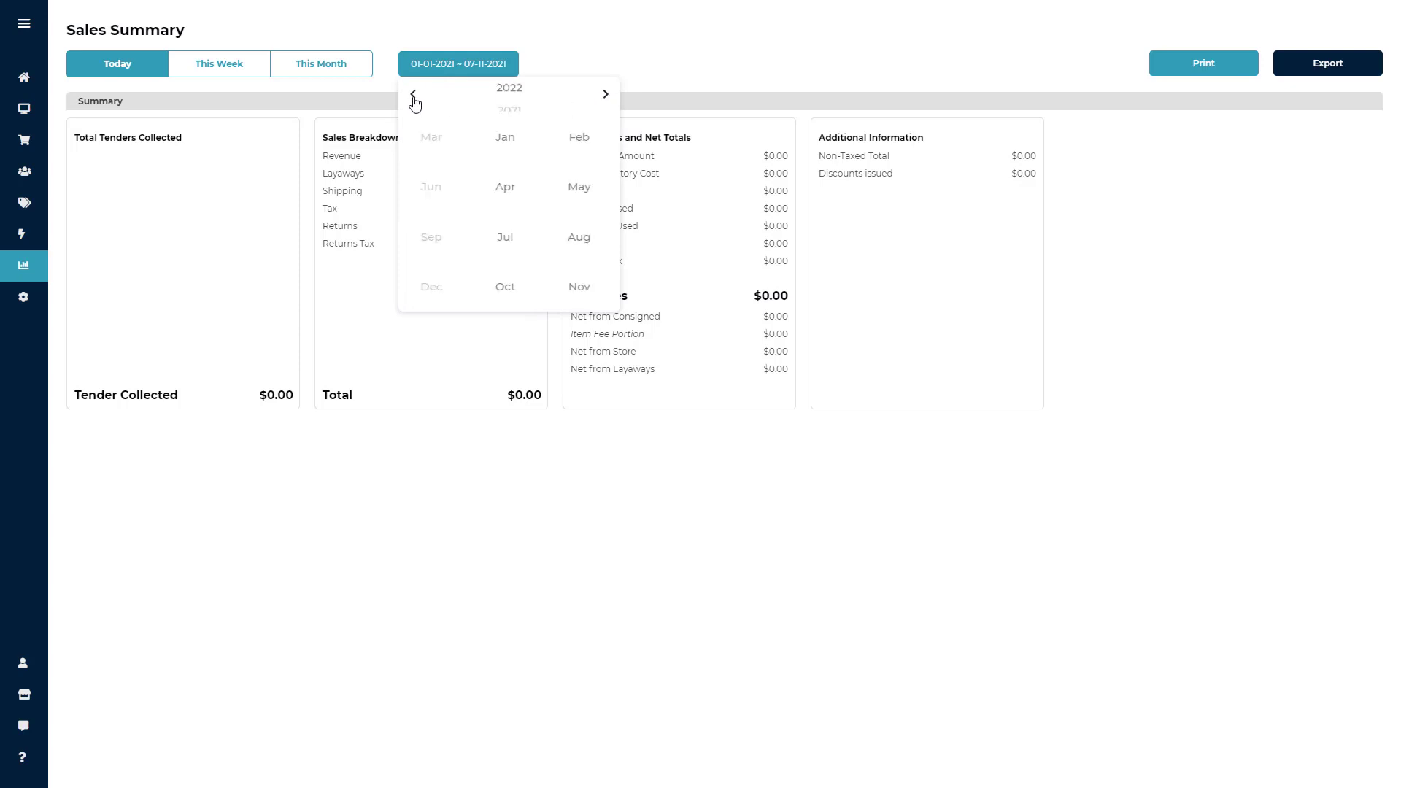
{"action": "left_click", "coordinate": [517, 100]}
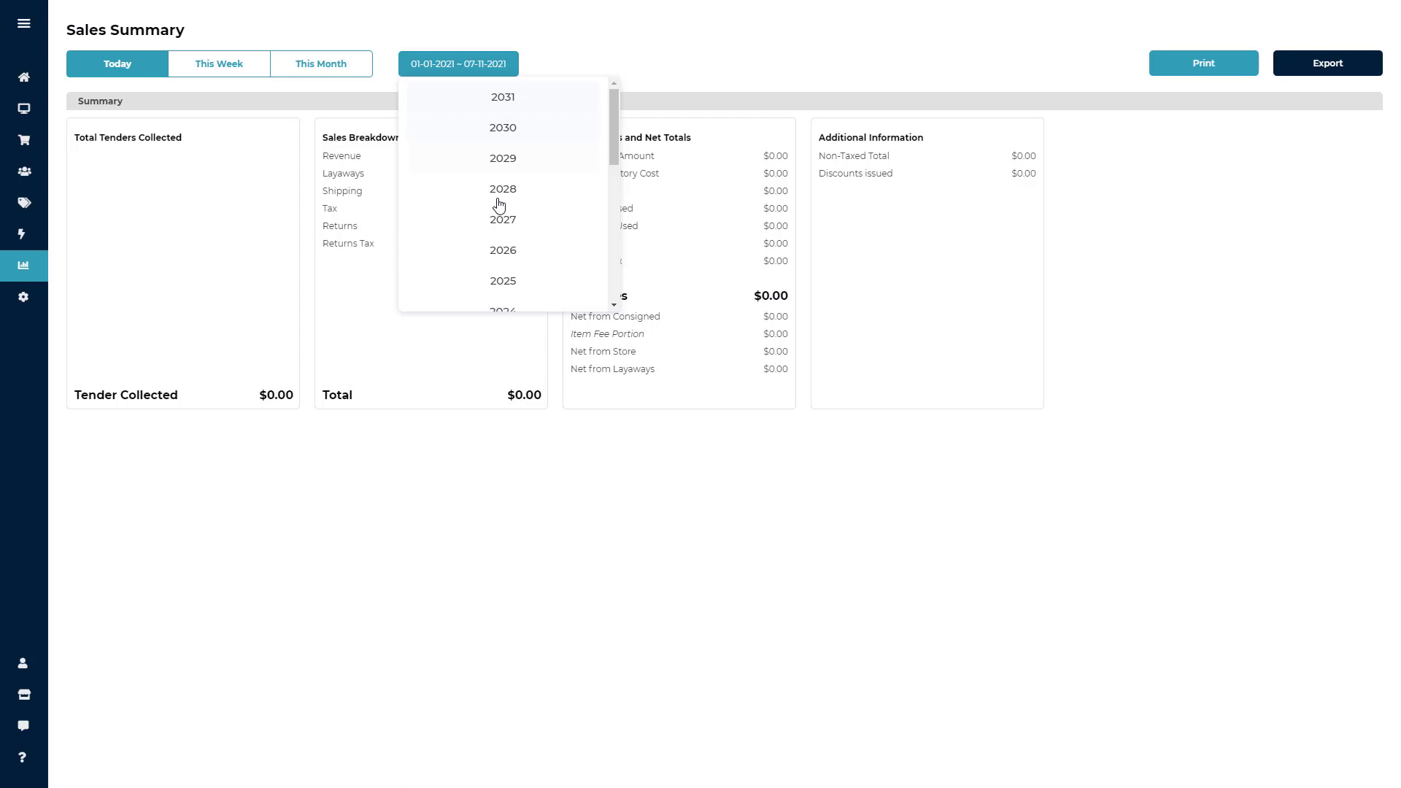
{"action": "left_click", "coordinate": [613, 44]}
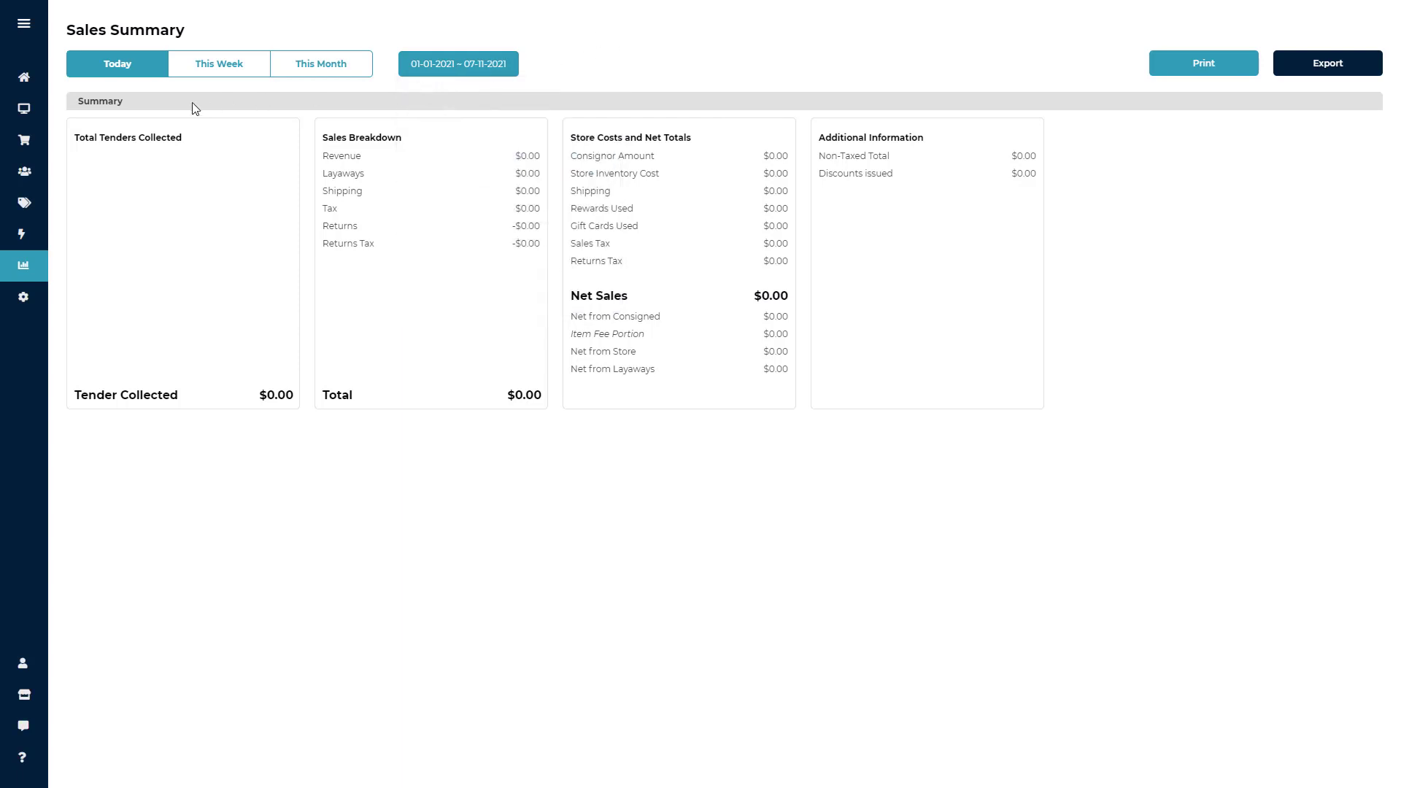
Switch to today's sales (08-26-2021) and highlight the $699.60 tender collected total.
{"action": "left_click", "coordinate": [151, 68]}
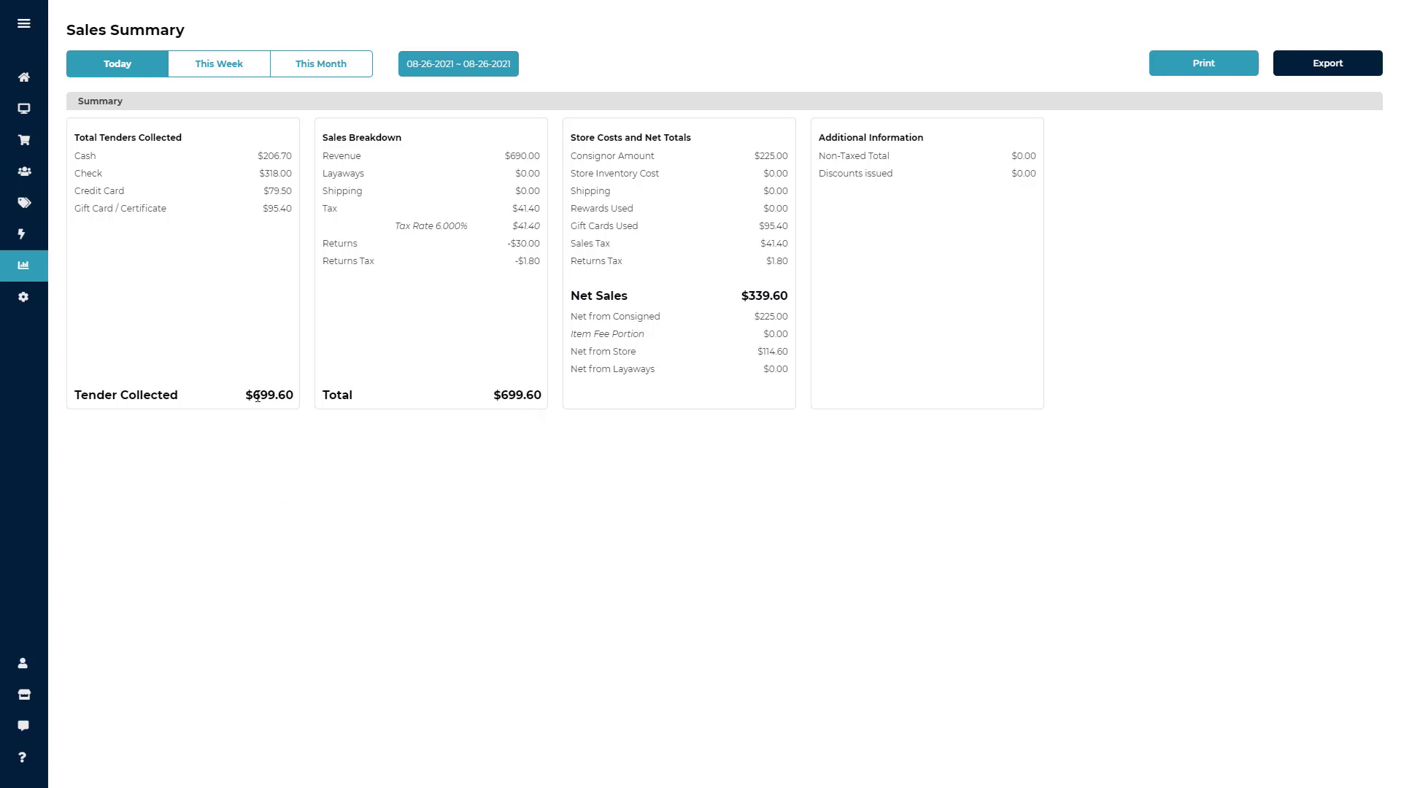
{"action": "left_click_drag", "start_coordinate": [257, 396], "coordinate": [294, 396]}
{"action": "left_click", "coordinate": [416, 173]}
Point out the Revenue, Layaways, Shipping, Tax, Returns and Returns Tax lines in the Sales Breakdown.
{"action": "double_click", "coordinate": [330, 156]}
{"action": "double_click", "coordinate": [342, 173]}
{"action": "double_click", "coordinate": [345, 191]}
{"action": "double_click", "coordinate": [332, 208]}
{"action": "double_click", "coordinate": [343, 243]}
{"action": "double_click", "coordinate": [340, 261]}
{"action": "left_click", "coordinate": [372, 304]}
Highlight the $699.60 Total row of the Sales Breakdown.
{"action": "double_click", "coordinate": [515, 394]}
{"action": "triple_click", "coordinate": [533, 397]}
{"action": "double_click", "coordinate": [540, 397]}
{"action": "left_click", "coordinate": [632, 447]}
{"action": "left_click_drag", "start_coordinate": [661, 317], "coordinate": [573, 335]}
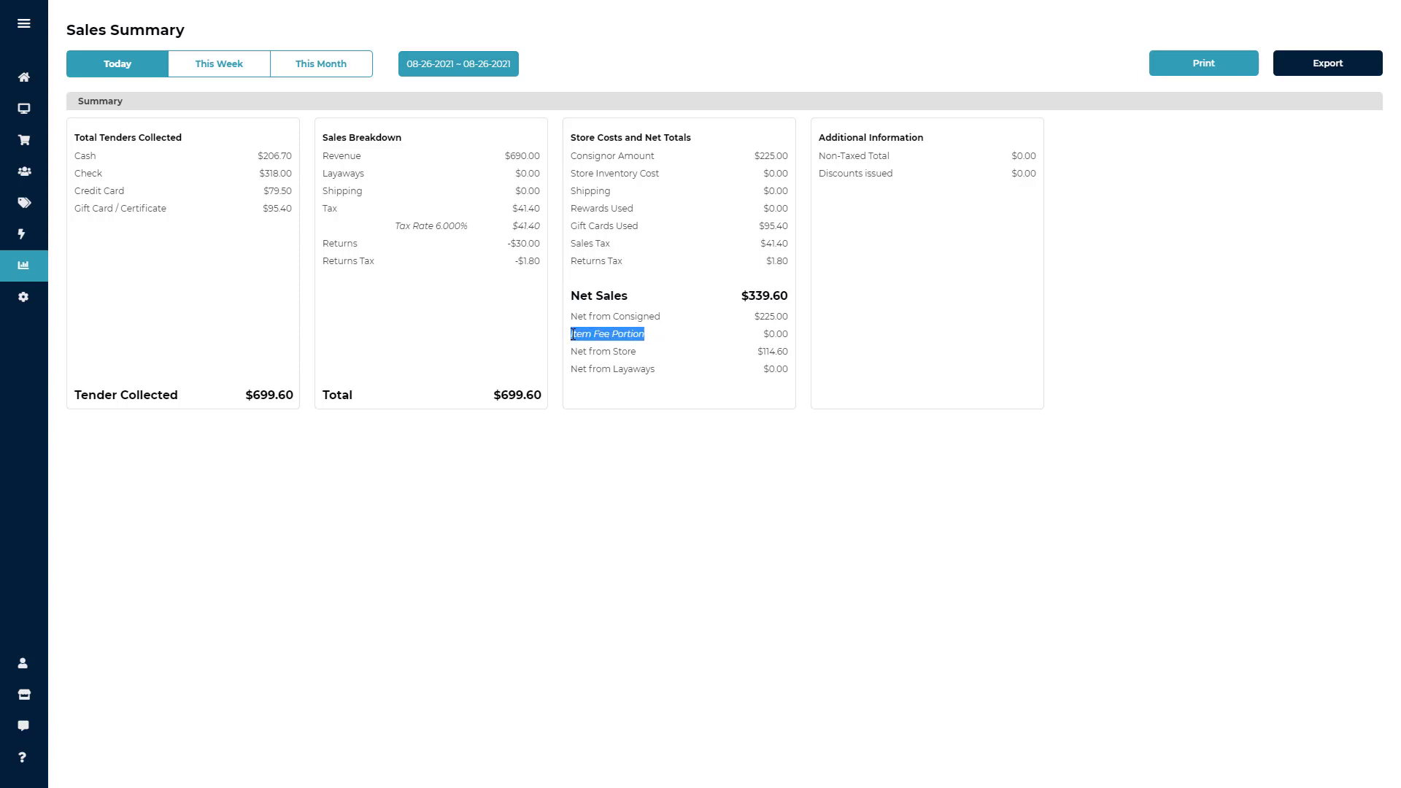
{"action": "left_click", "coordinate": [676, 343]}
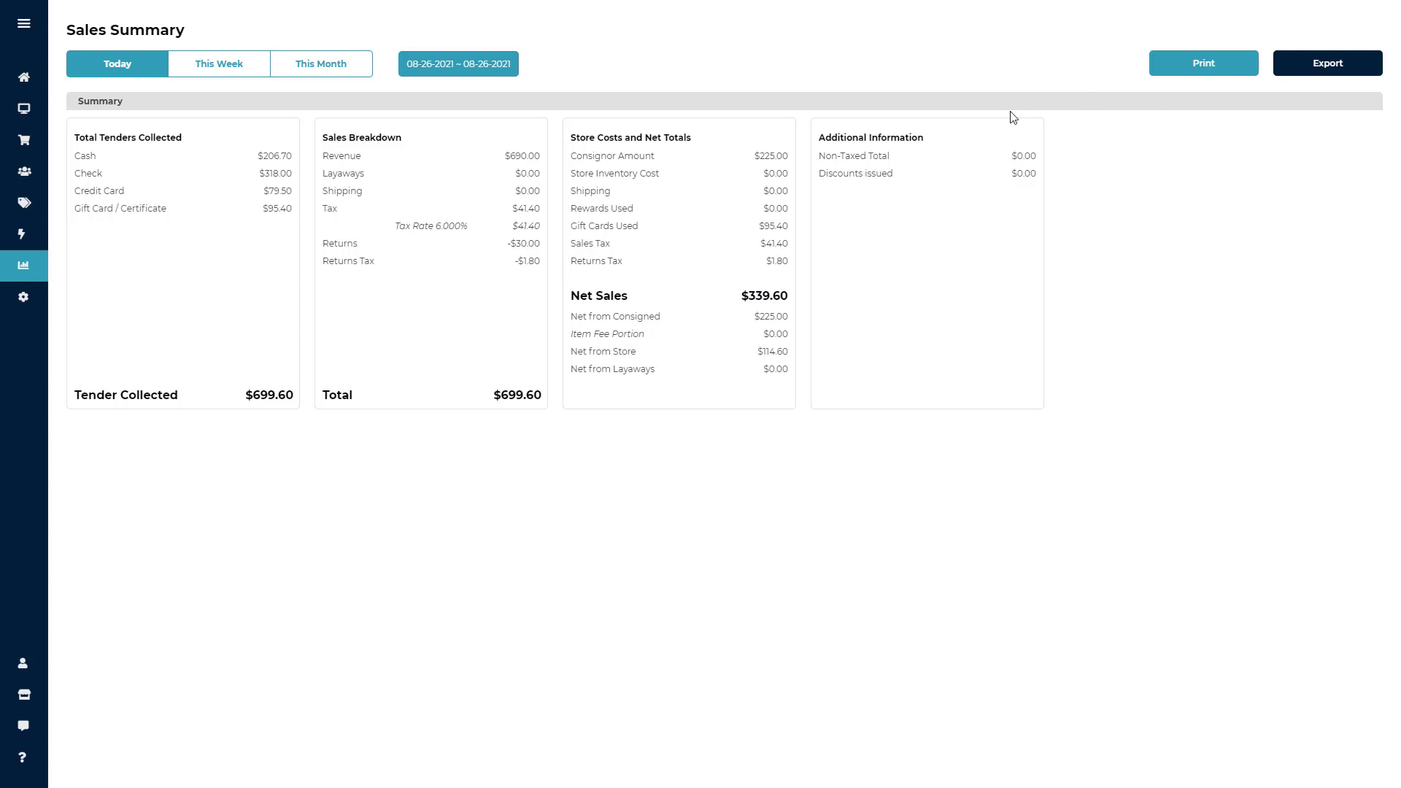
{"action": "left_click_drag", "start_coordinate": [928, 138], "coordinate": [827, 140]}
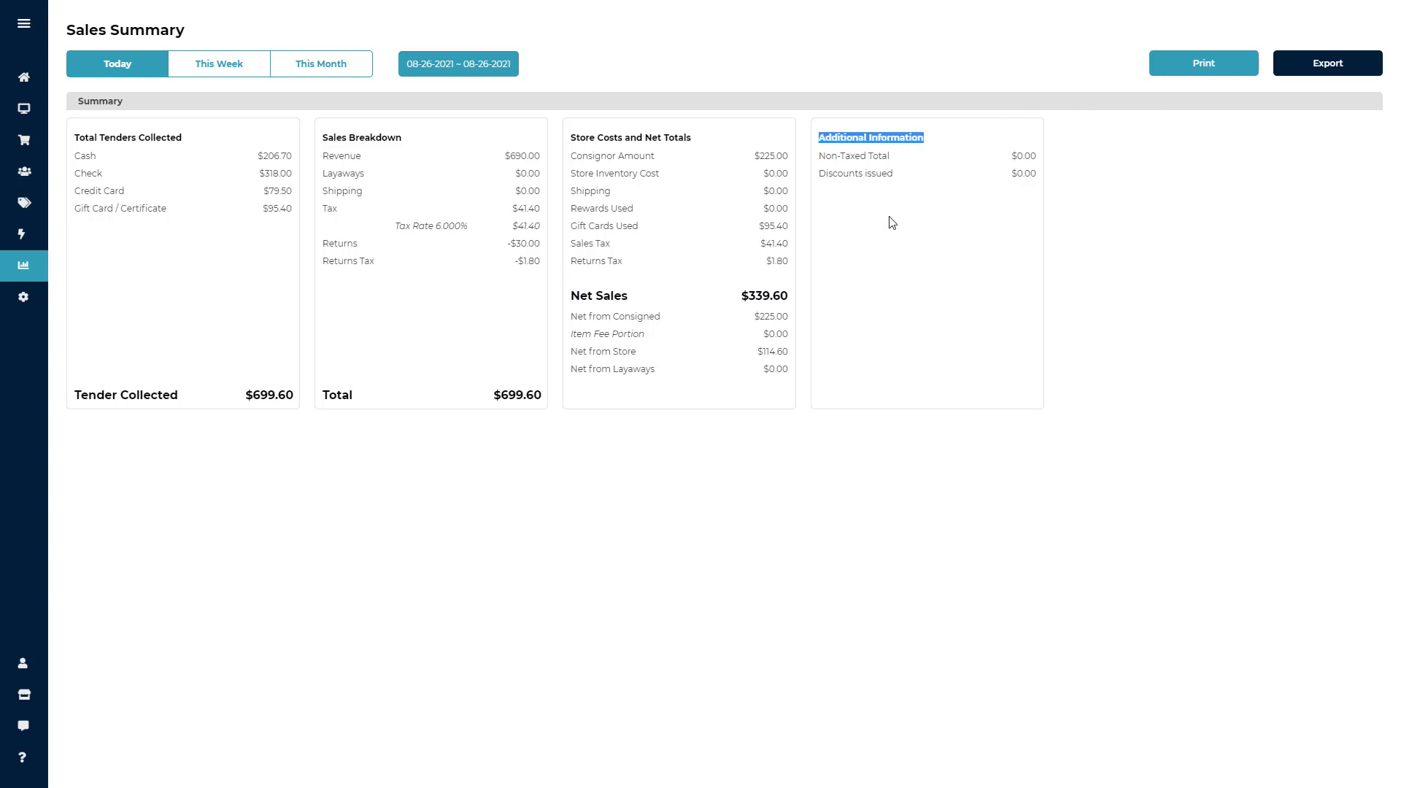
{"action": "left_click", "coordinate": [937, 190]}
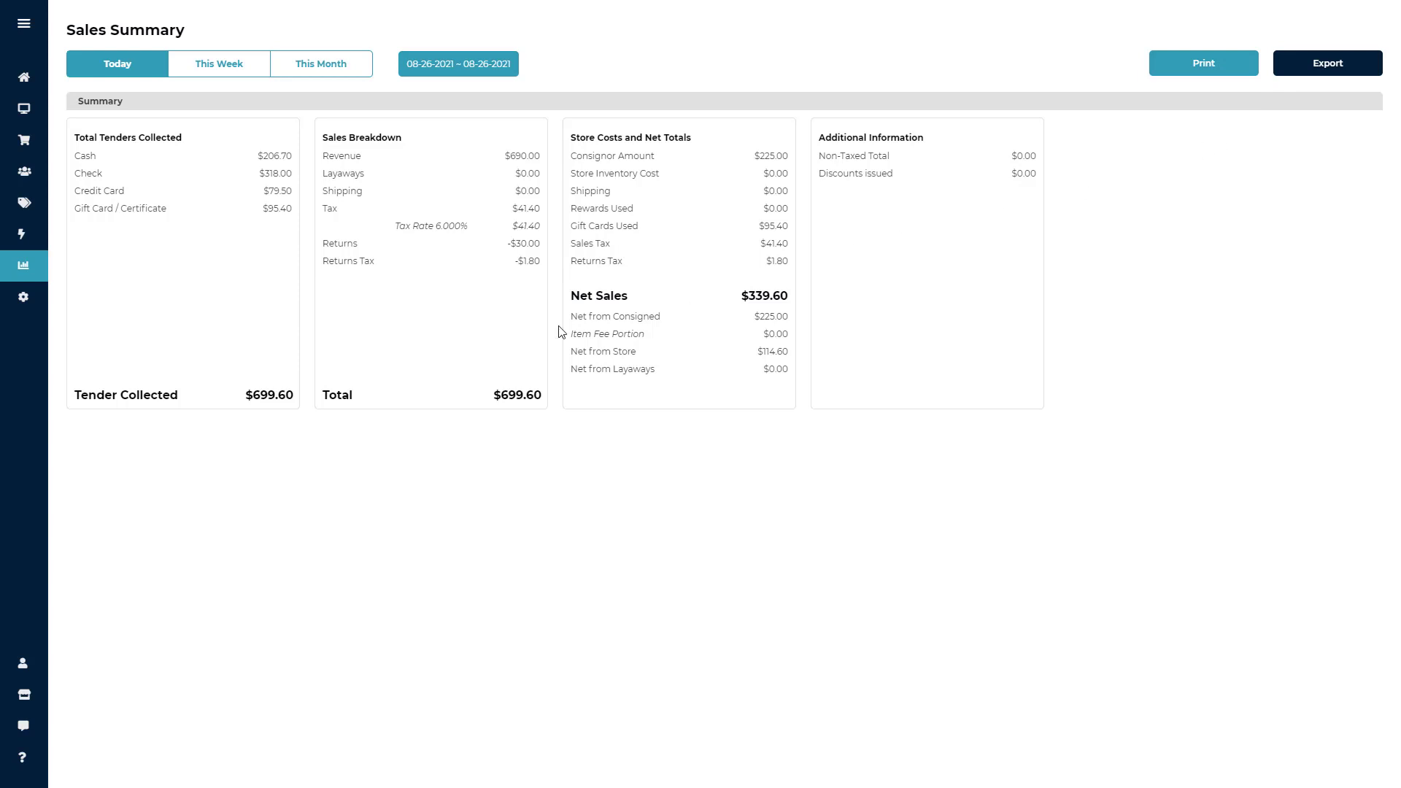
Open the Sales Detail Report and expand sale 7: 5 diamonds at 75.00, 79.50 cash, and an empty notes field.
{"action": "mouse_move", "coordinate": [15, 278]}
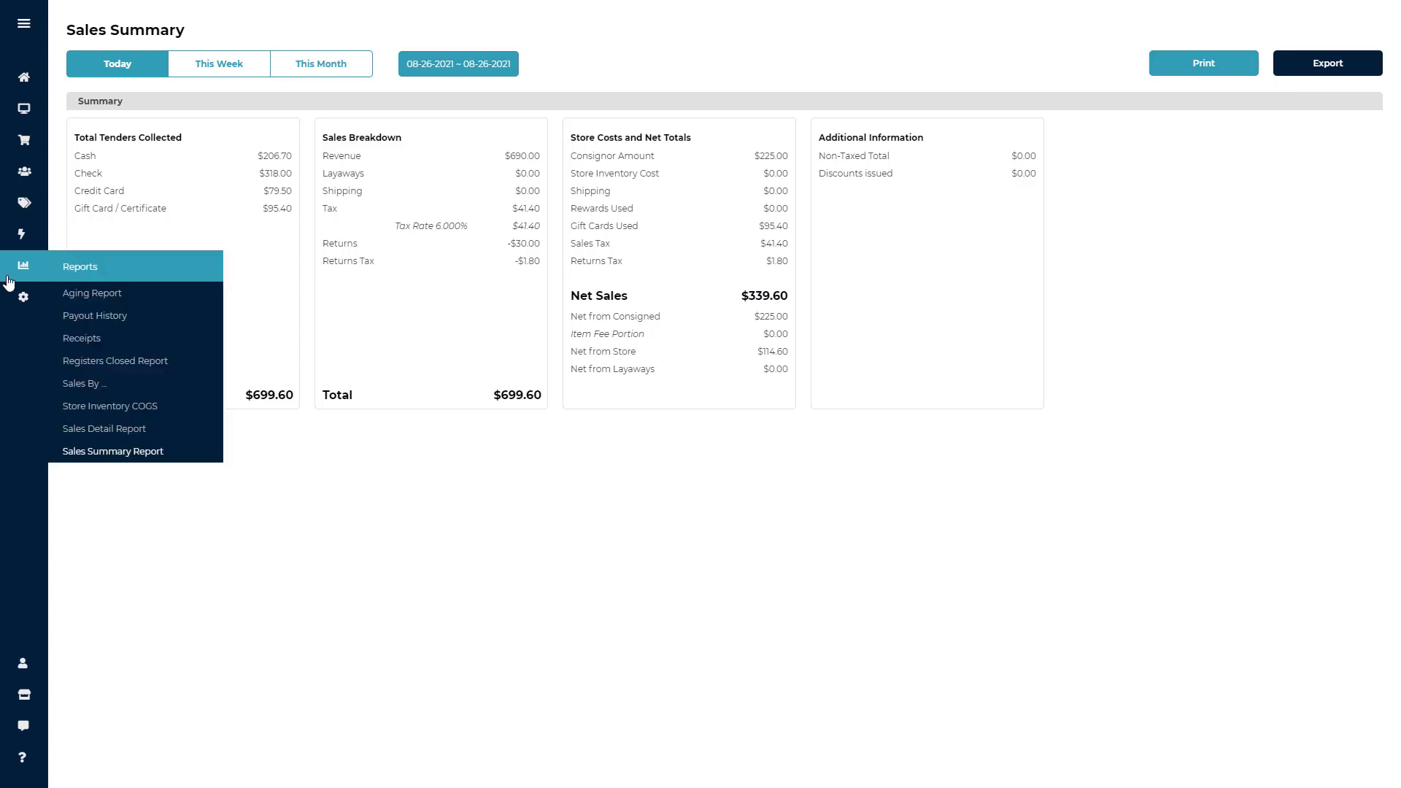
{"action": "left_click", "coordinate": [99, 433]}
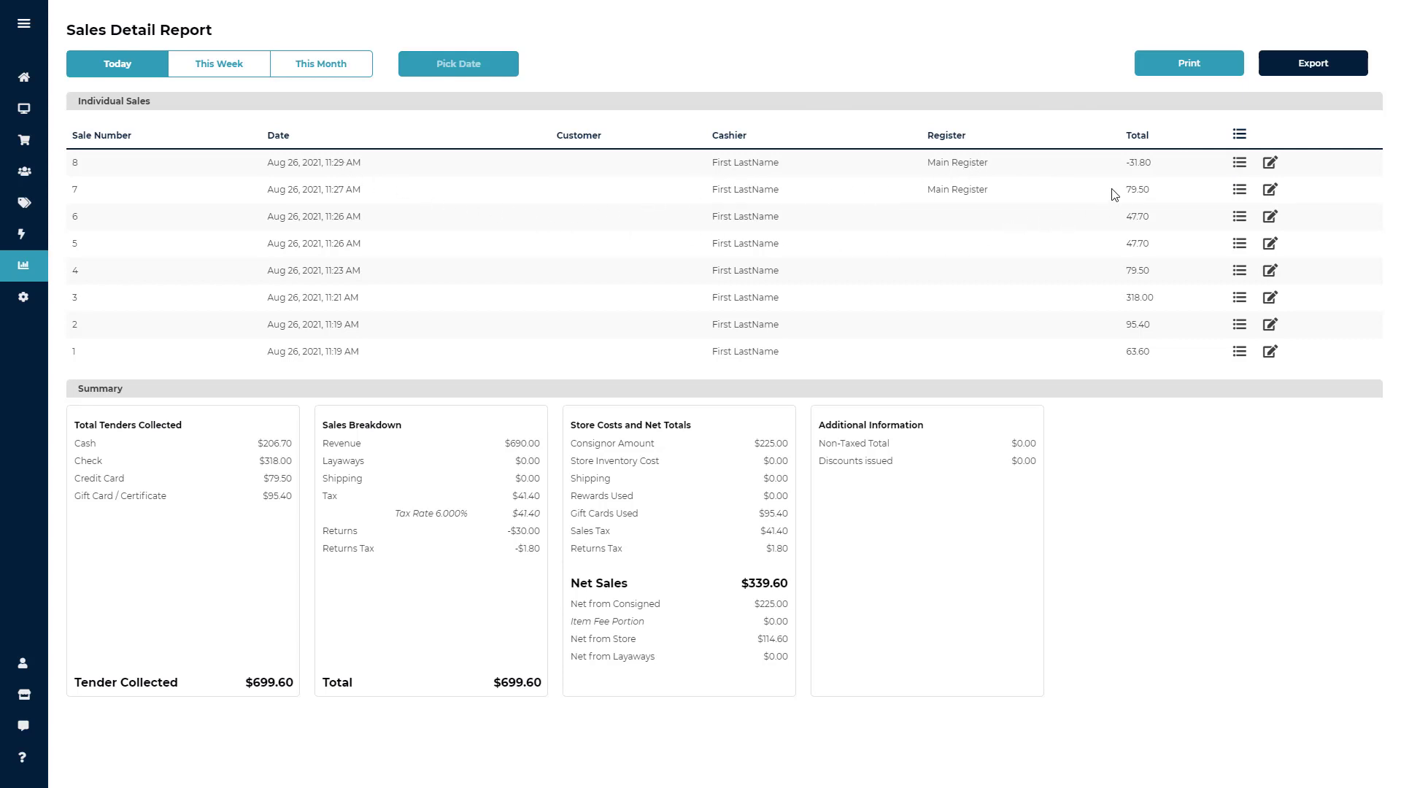
{"action": "left_click", "coordinate": [1240, 189]}
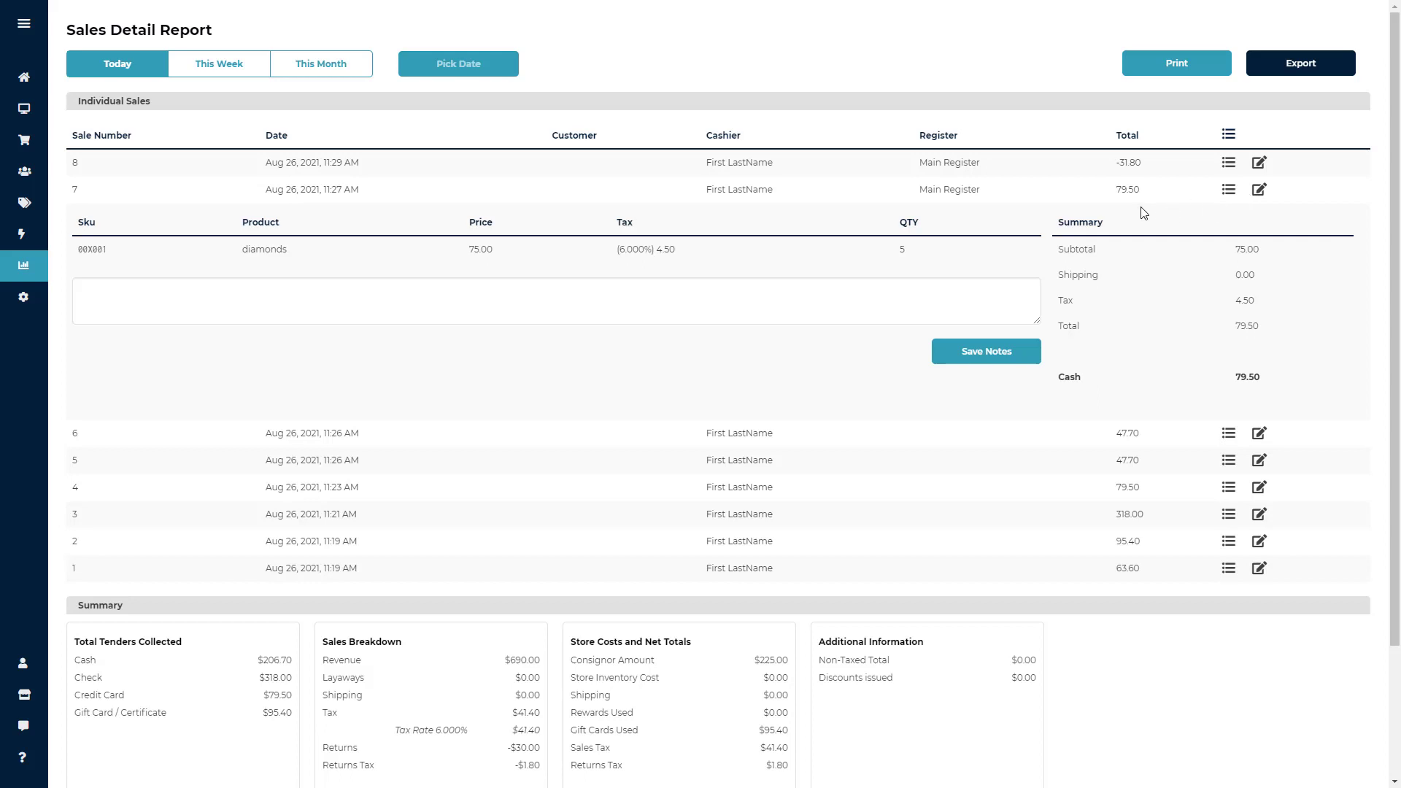
{"action": "left_click", "coordinate": [990, 289]}
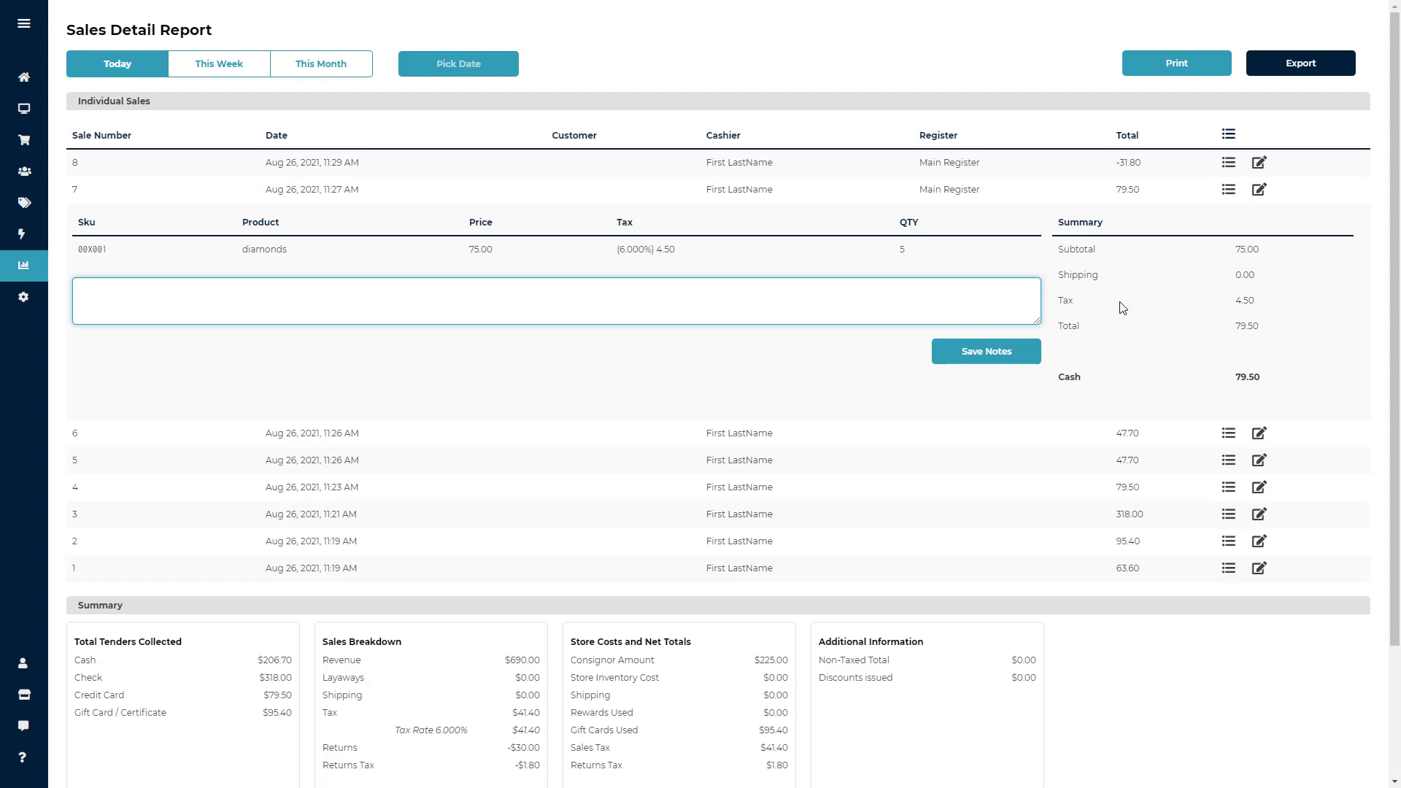
Void sale 7 after trying its date, customer, cashier and Venmo tender fields in Edit Sale.
{"action": "left_click", "coordinate": [1260, 191]}
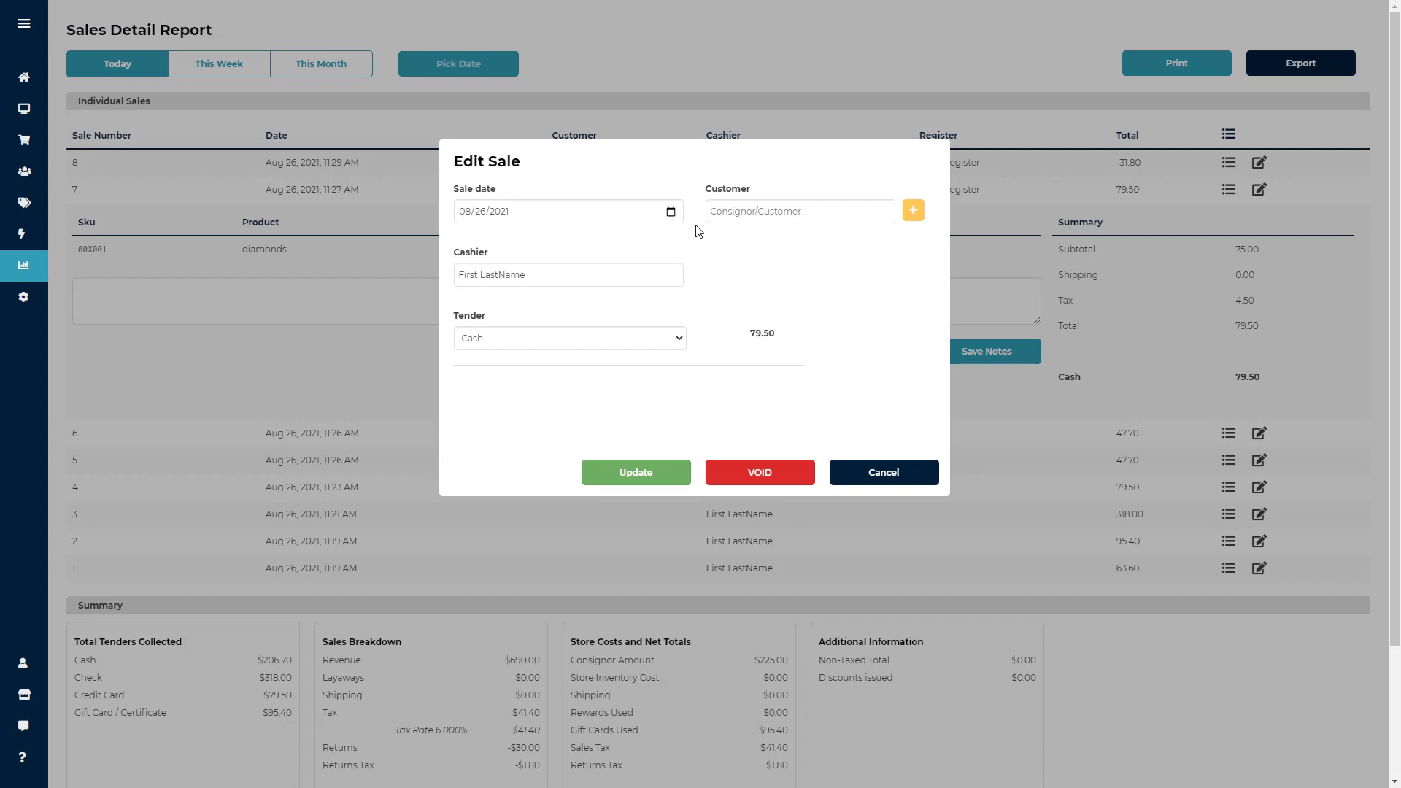
{"action": "left_click", "coordinate": [671, 212]}
{"action": "left_click", "coordinate": [743, 213]}
{"action": "left_click", "coordinate": [743, 213]}
{"action": "left_click", "coordinate": [623, 269]}
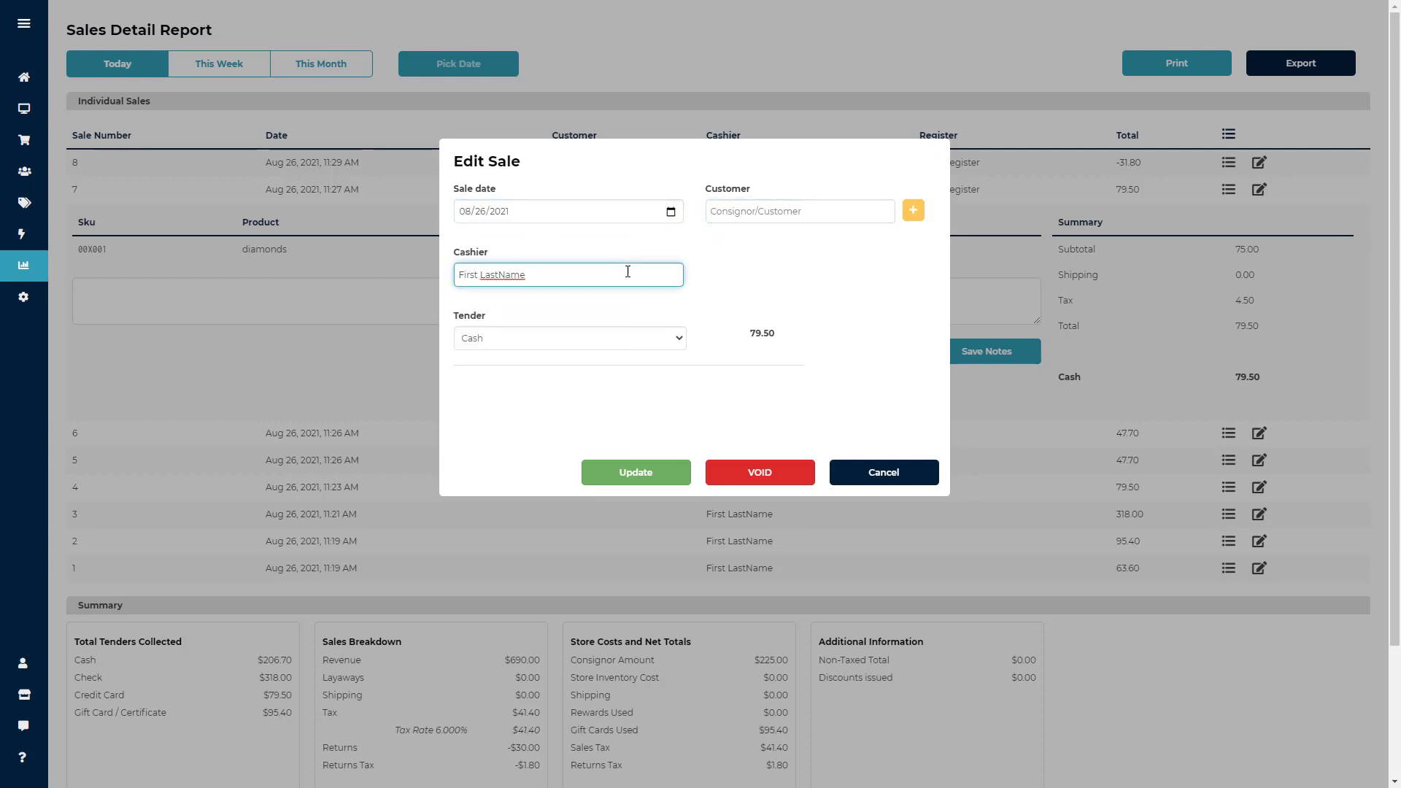
{"action": "left_click", "coordinate": [624, 339]}
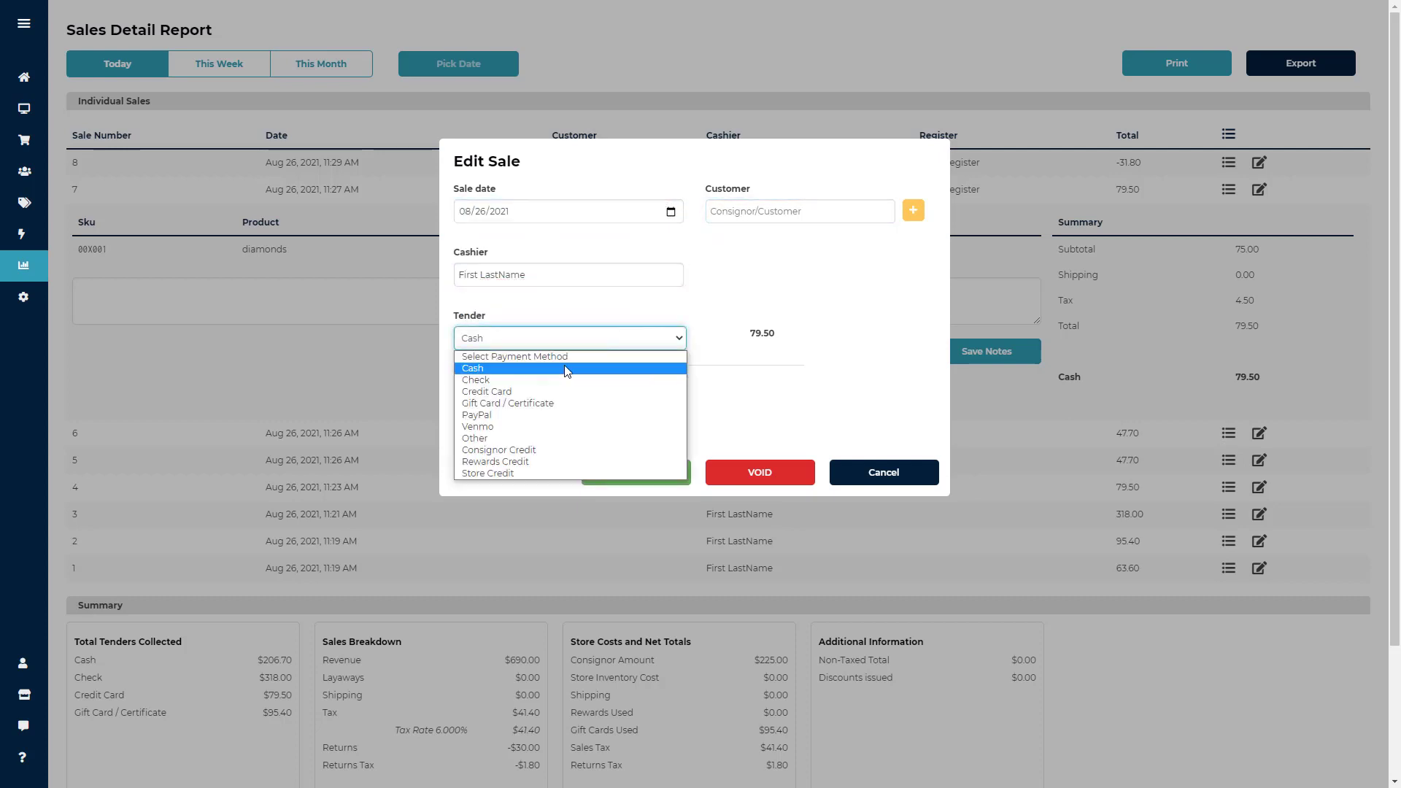
{"action": "left_click", "coordinate": [490, 427]}
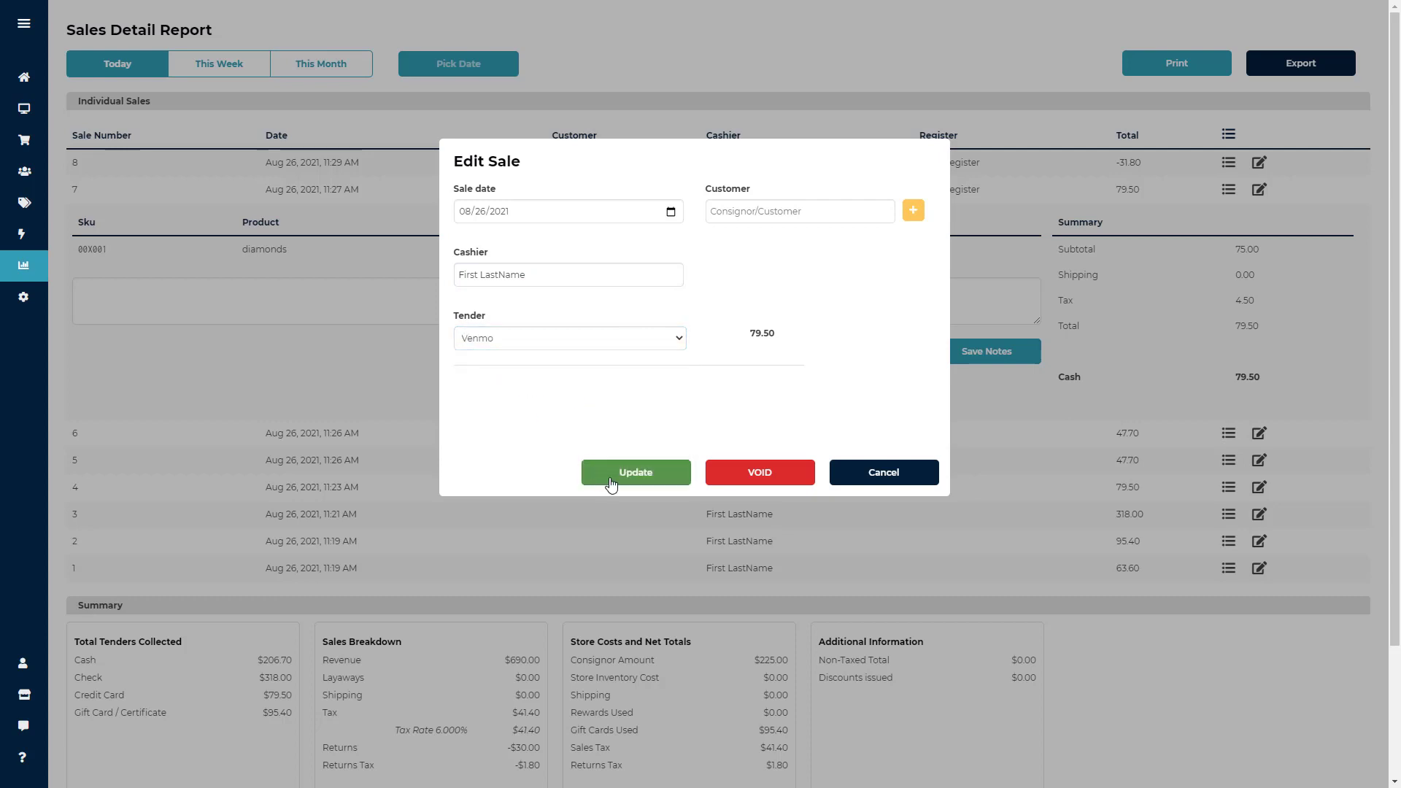
{"action": "left_click", "coordinate": [755, 482]}
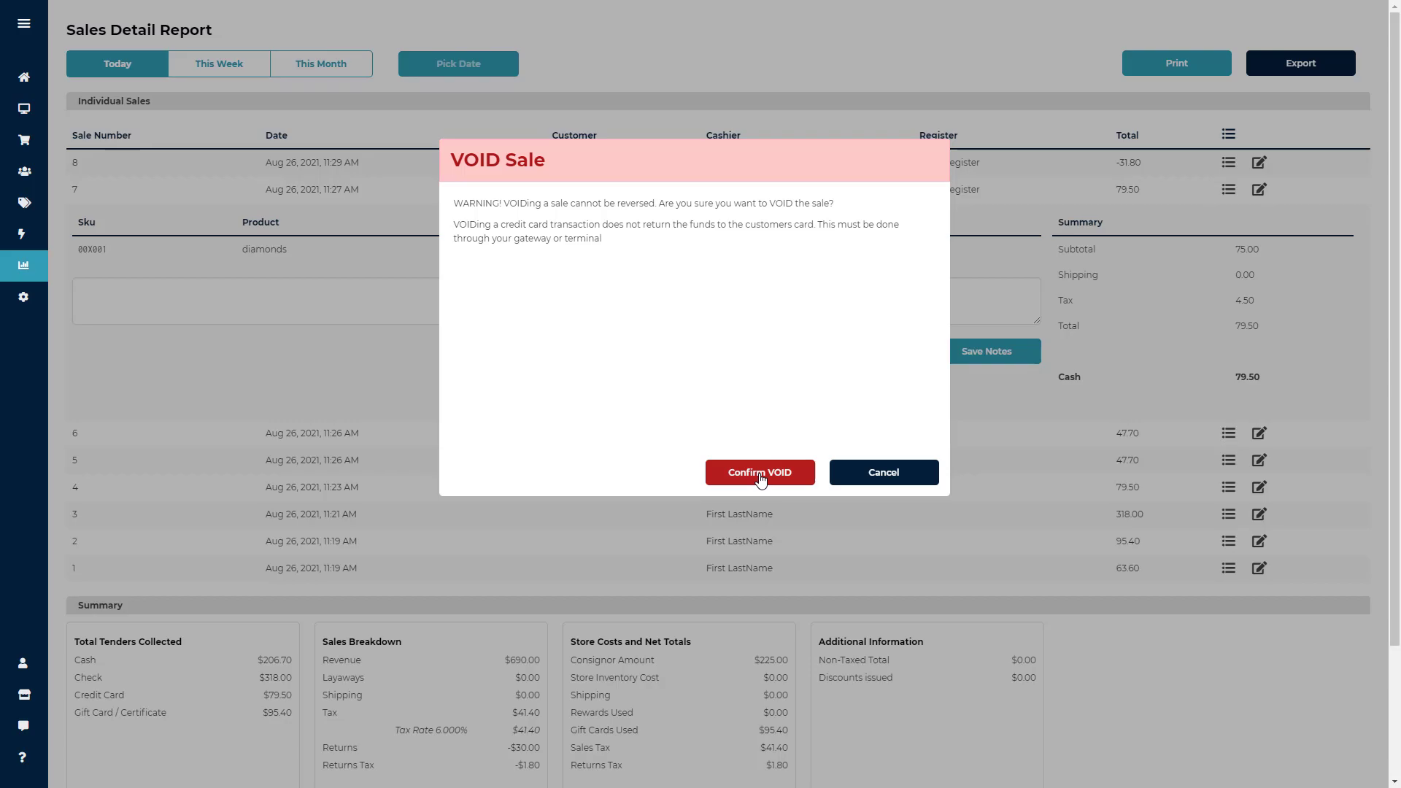
{"action": "left_click", "coordinate": [760, 479]}
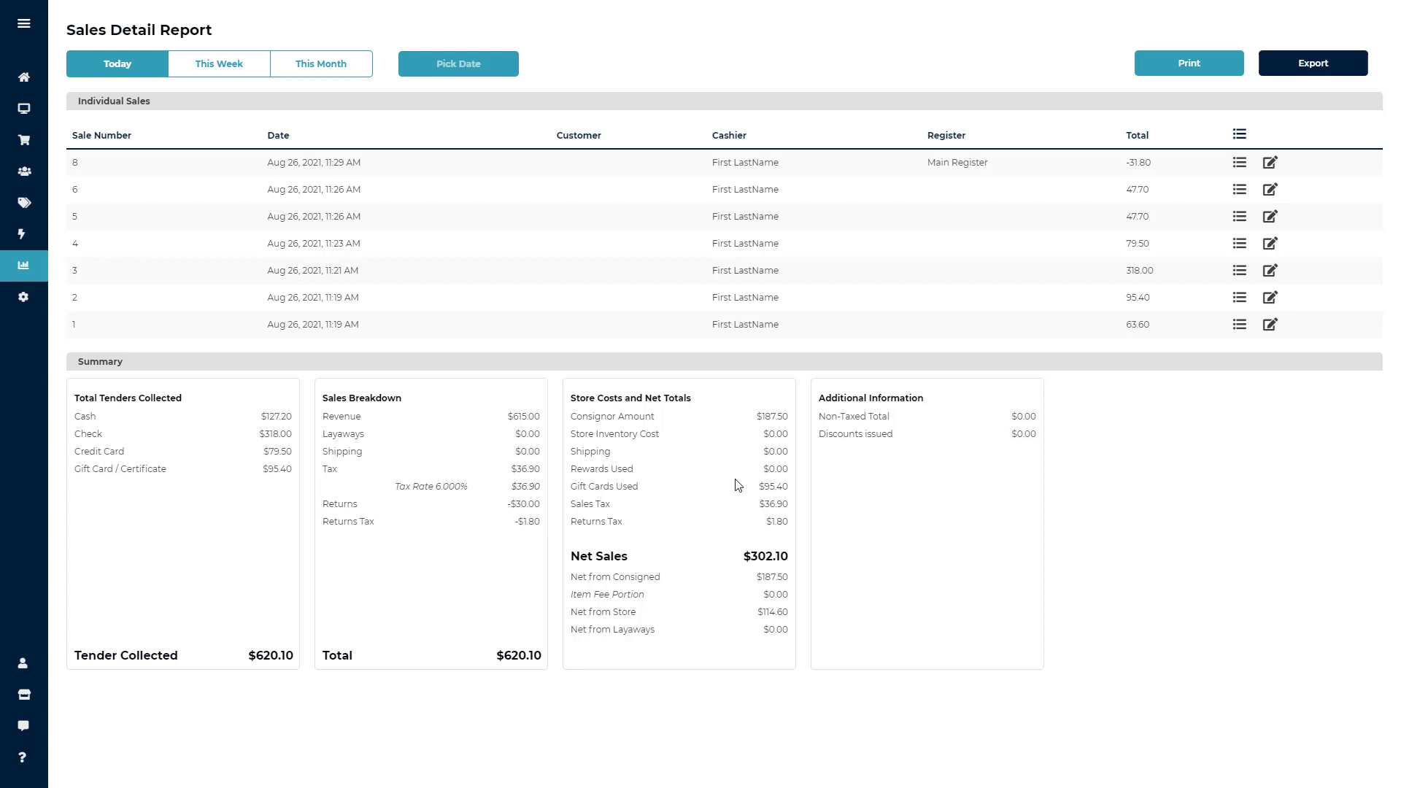
Open the Store Inventory COGS report, try the SKU and Item Name filters, and expand Blue Shirt's sales.
{"action": "mouse_move", "coordinate": [23, 265]}
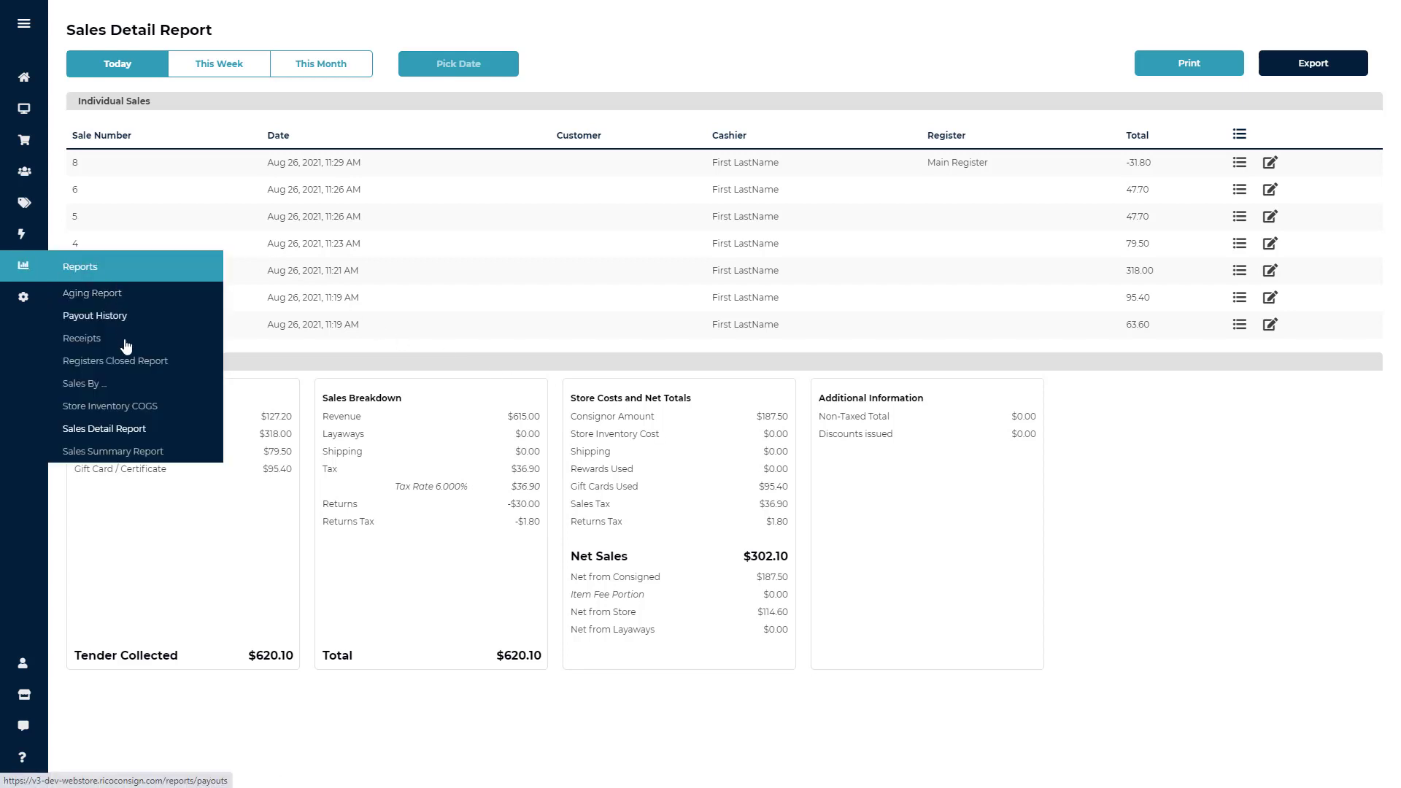
{"action": "left_click", "coordinate": [111, 406]}
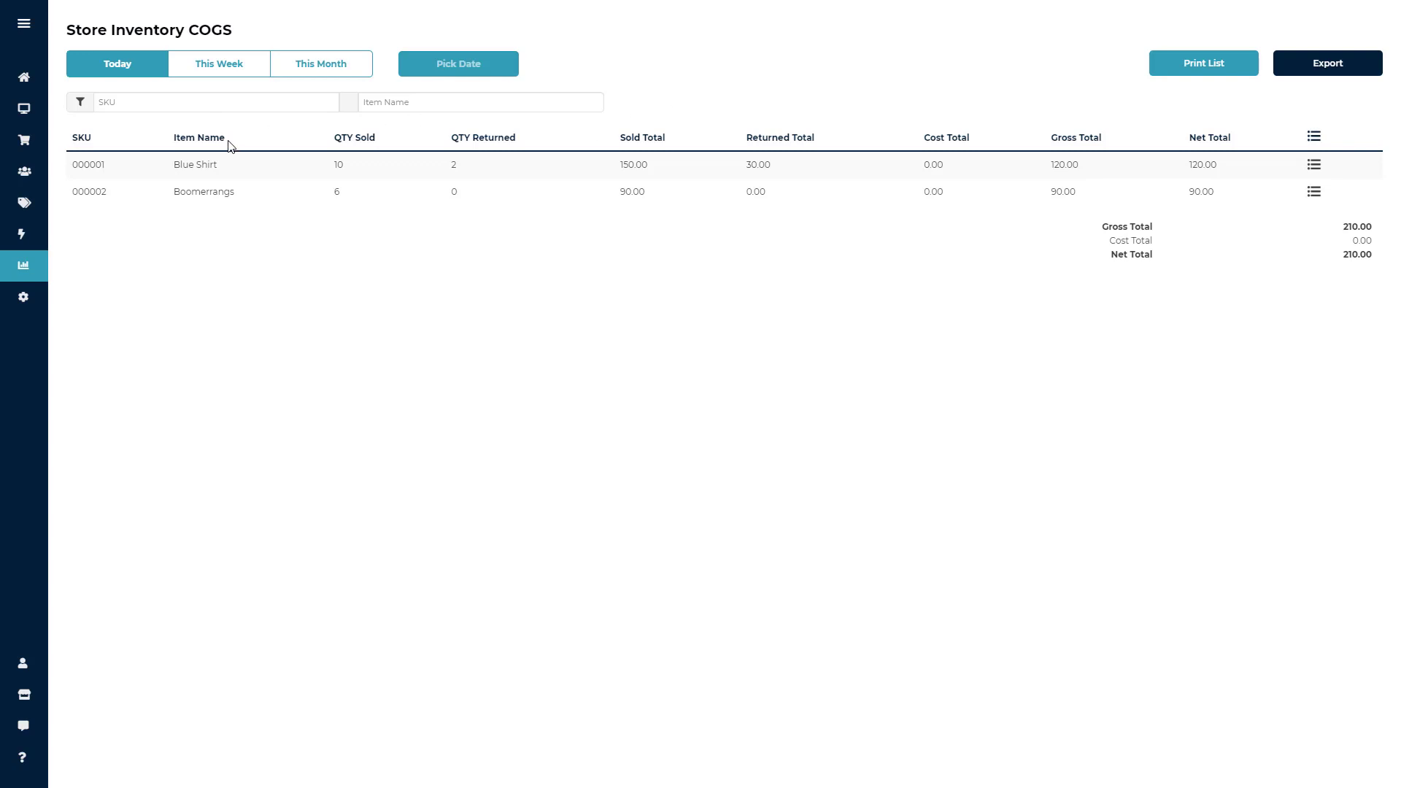
{"action": "left_click_drag", "start_coordinate": [225, 138], "coordinate": [172, 138]}
{"action": "left_click", "coordinate": [1221, 115]}
{"action": "left_click", "coordinate": [226, 94]}
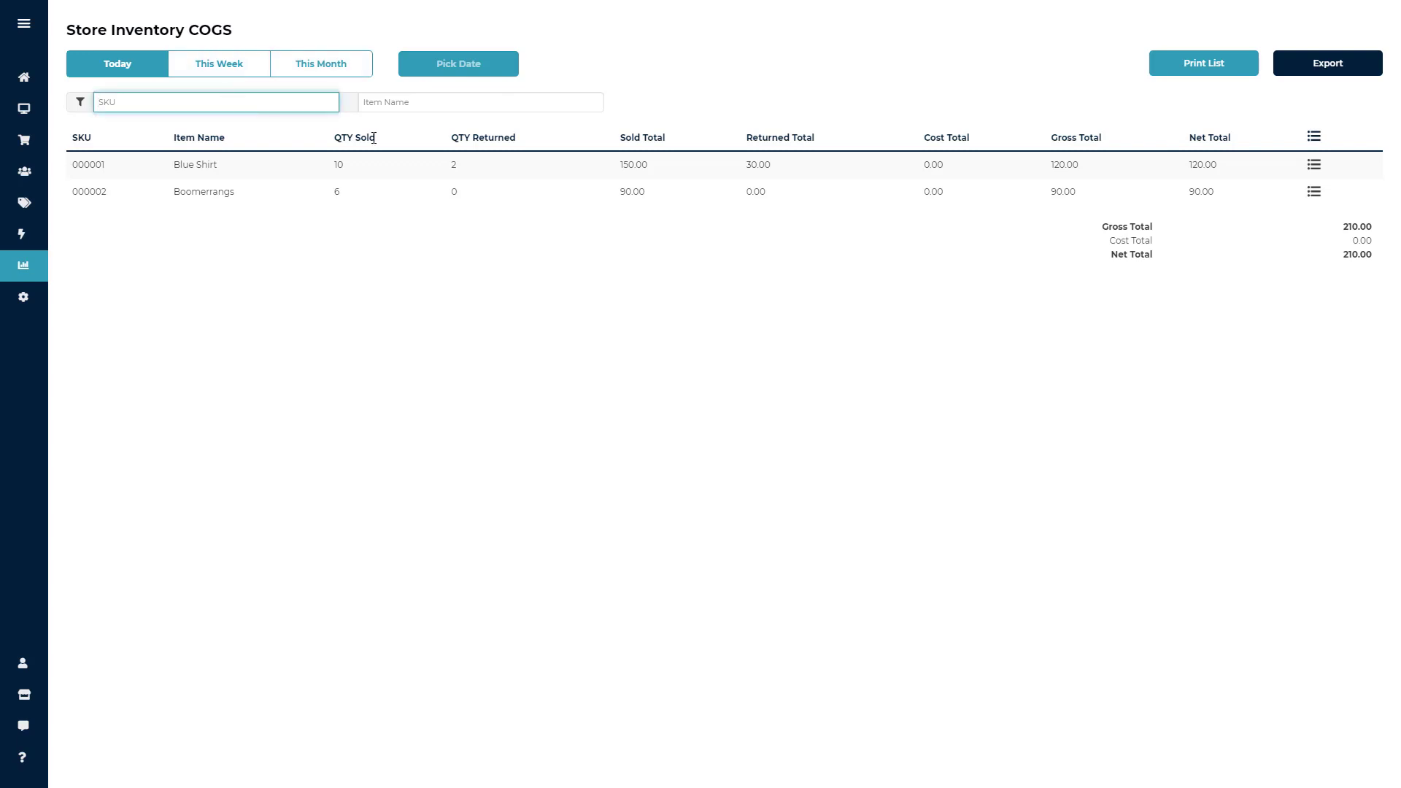
{"action": "left_click", "coordinate": [399, 103]}
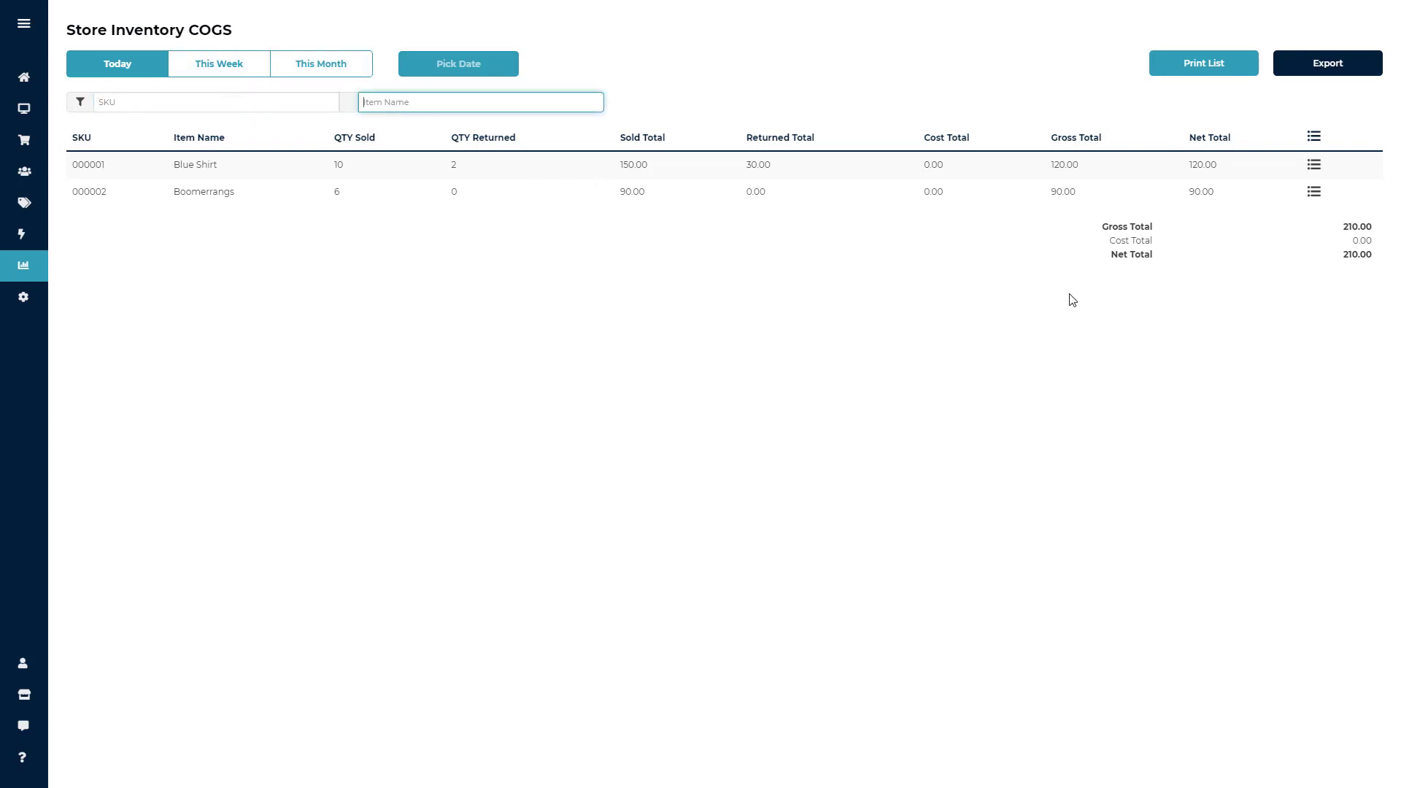
{"action": "left_click", "coordinate": [1313, 168]}
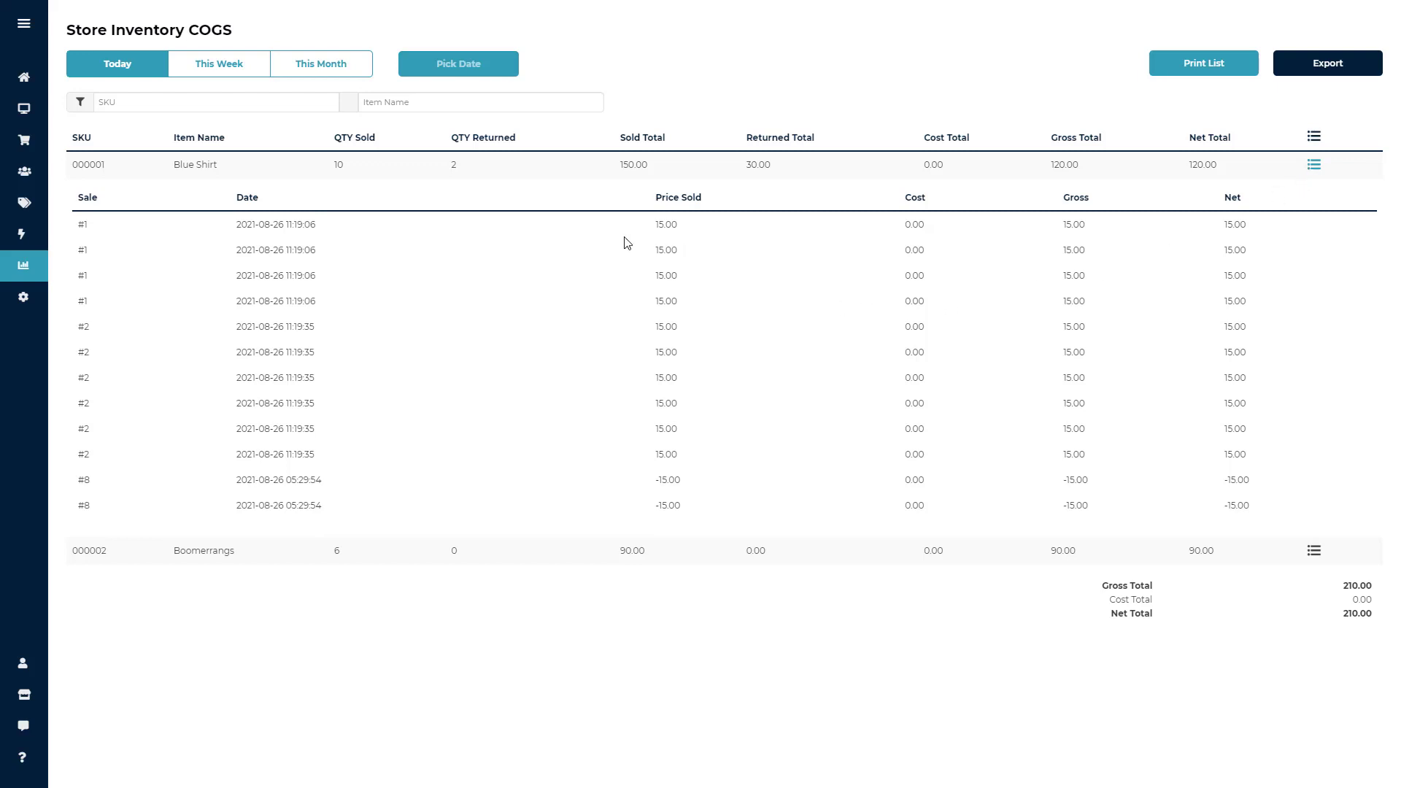
Open the Sales By report, group it by Brand, then switch back to Category (Shoes $375.00).
{"action": "mouse_move", "coordinate": [32, 266]}
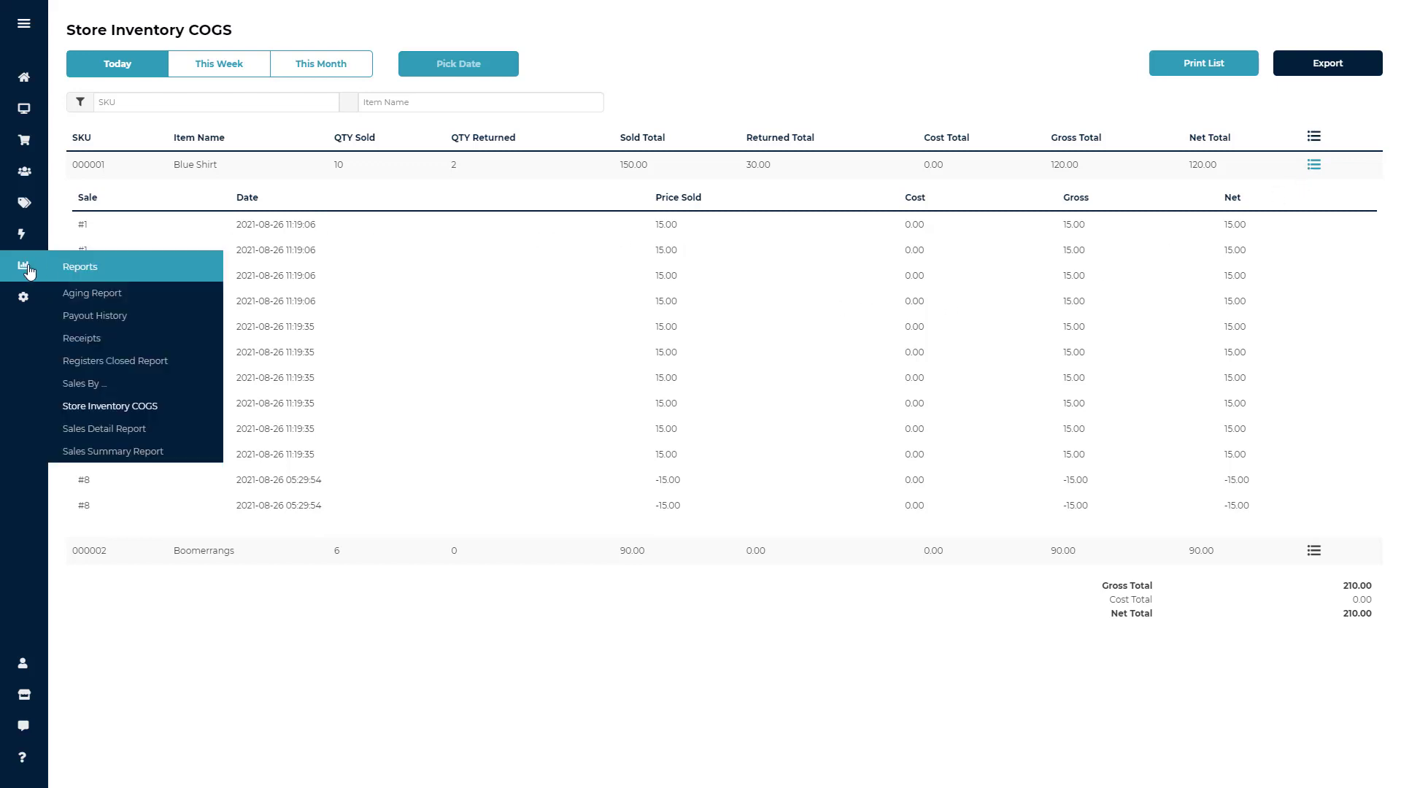
{"action": "left_click", "coordinate": [89, 382]}
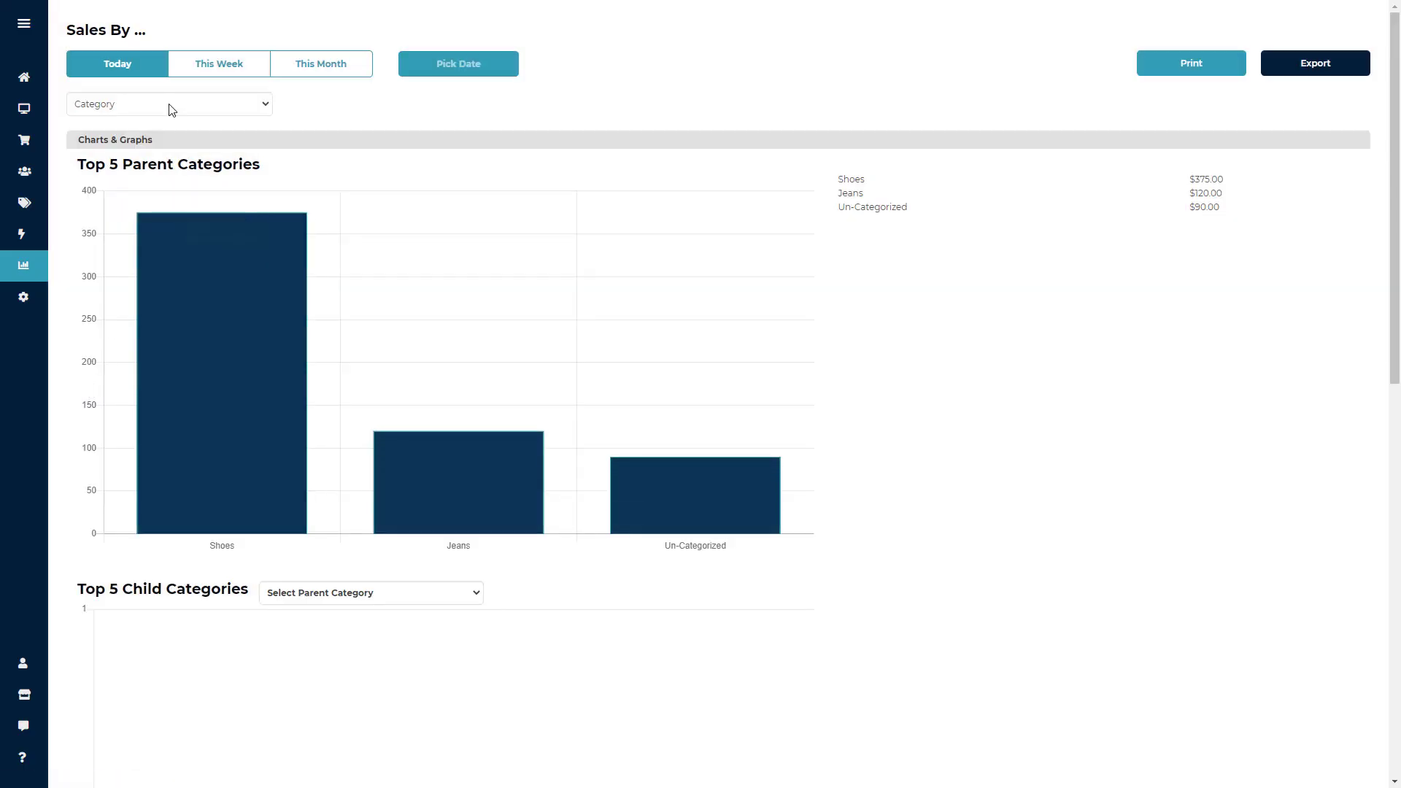
{"action": "left_click", "coordinate": [168, 104]}
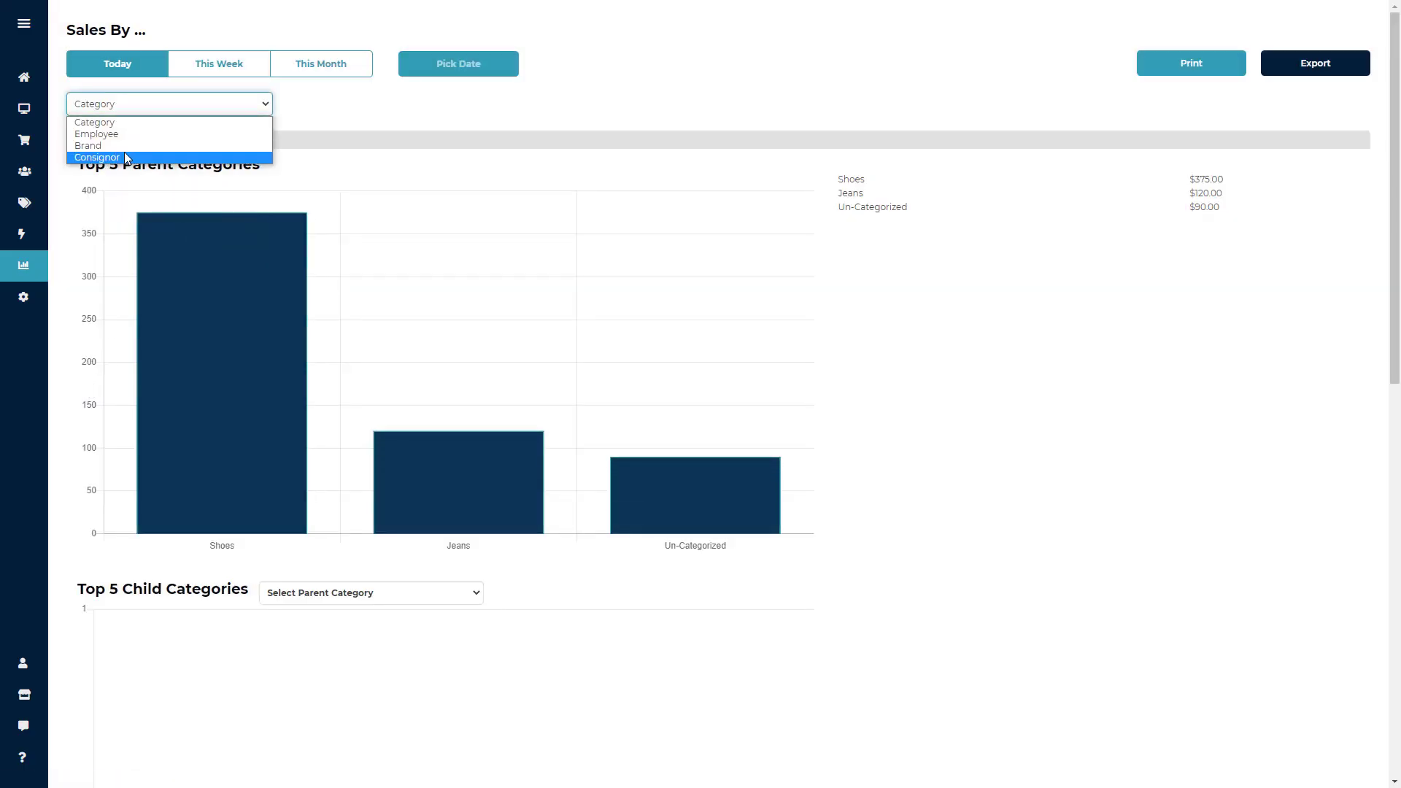
{"action": "left_click", "coordinate": [130, 108]}
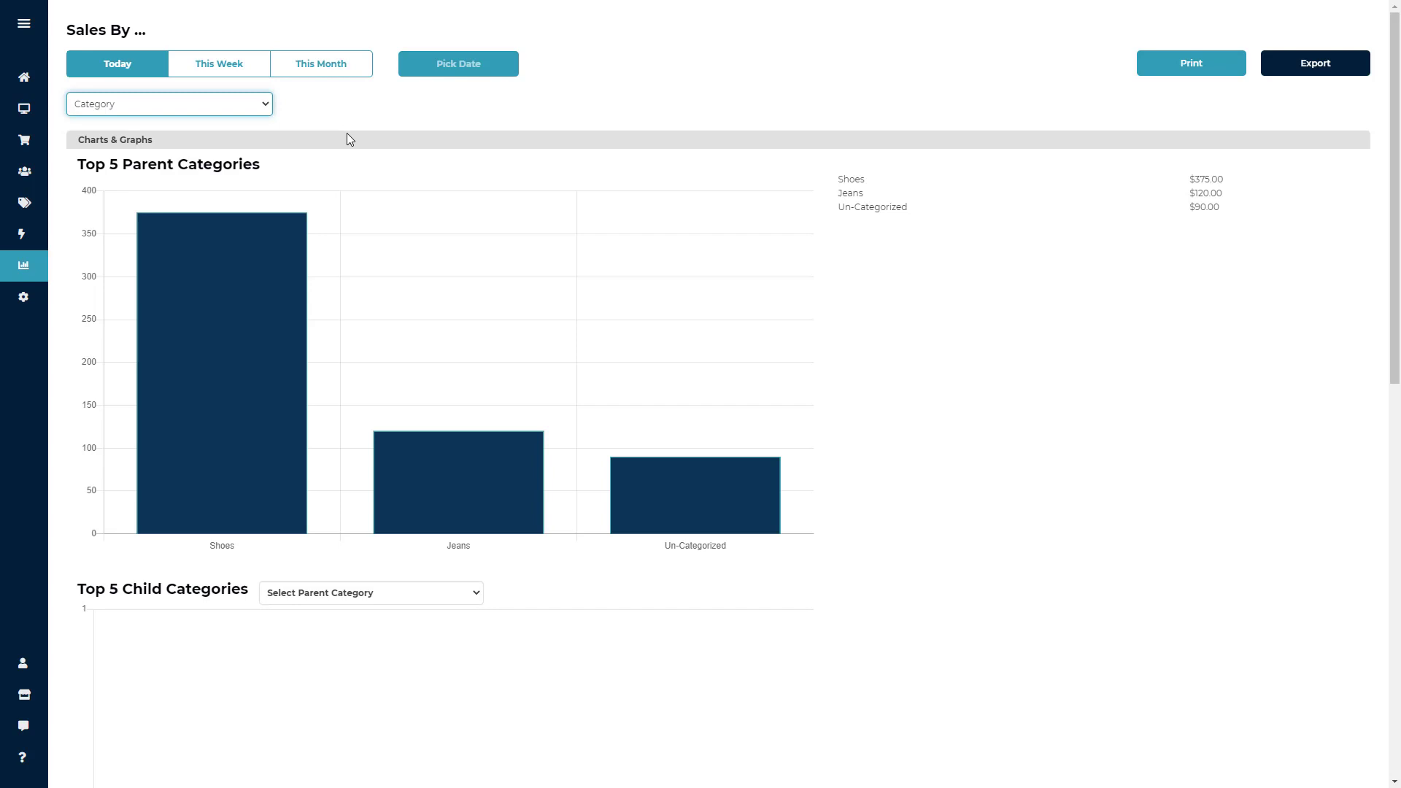
{"action": "left_click", "coordinate": [203, 108]}
{"action": "left_click", "coordinate": [103, 146]}
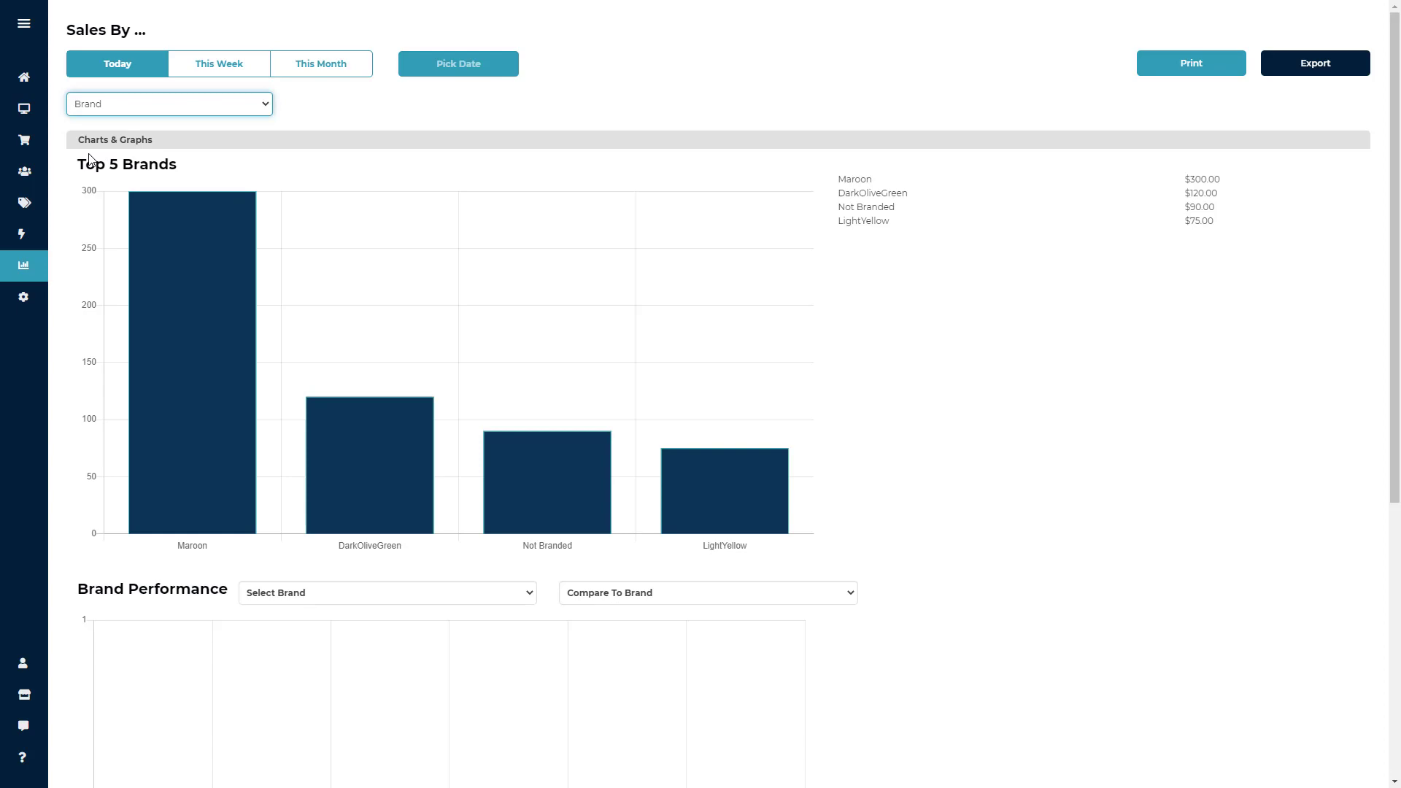
{"action": "left_click", "coordinate": [104, 110]}
{"action": "left_click", "coordinate": [104, 121]}
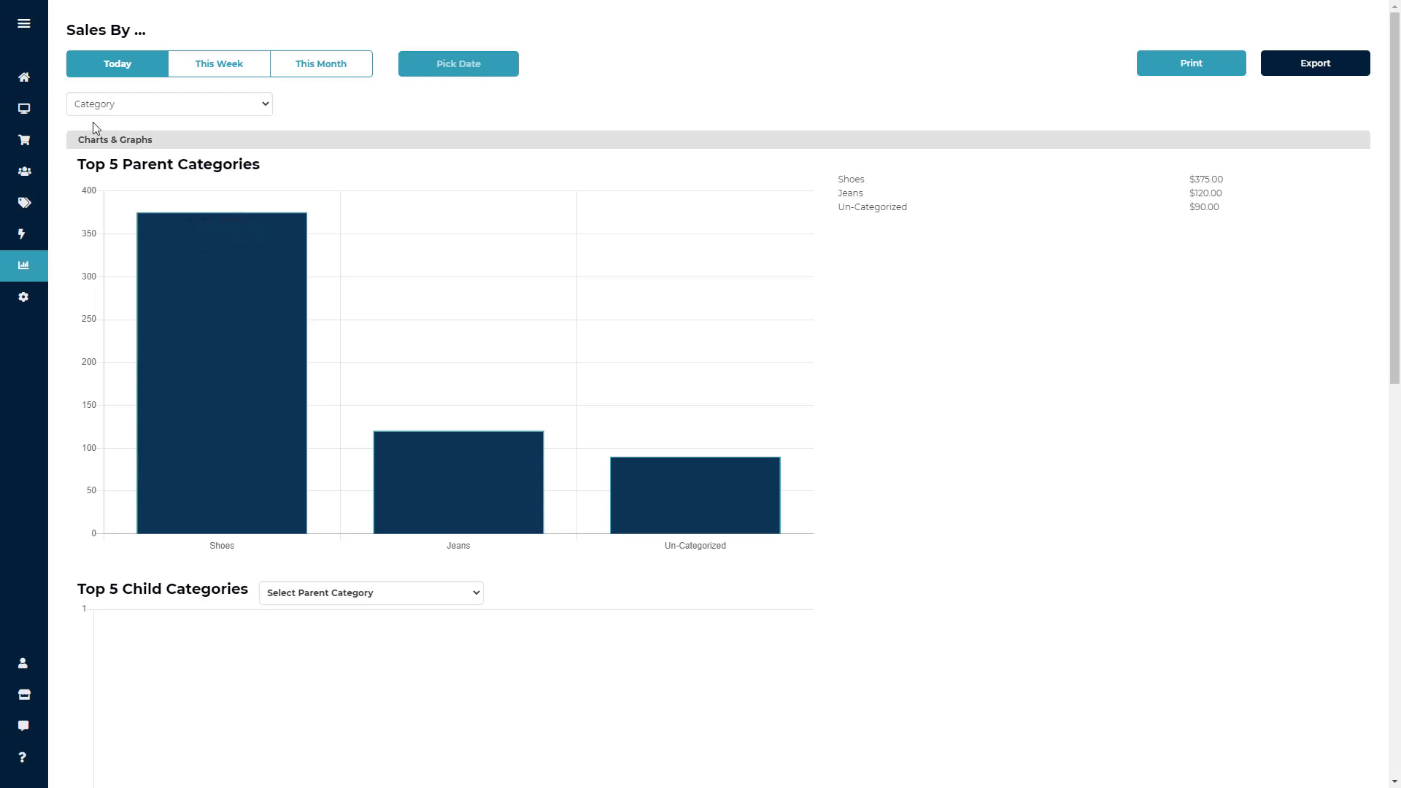
Open and close the parent category list at Parent Category Performance, then scroll to the $585.00 Data table.
{"action": "scroll", "coordinate": [109, 207], "scroll_direction": "down", "scroll_amount": 9}
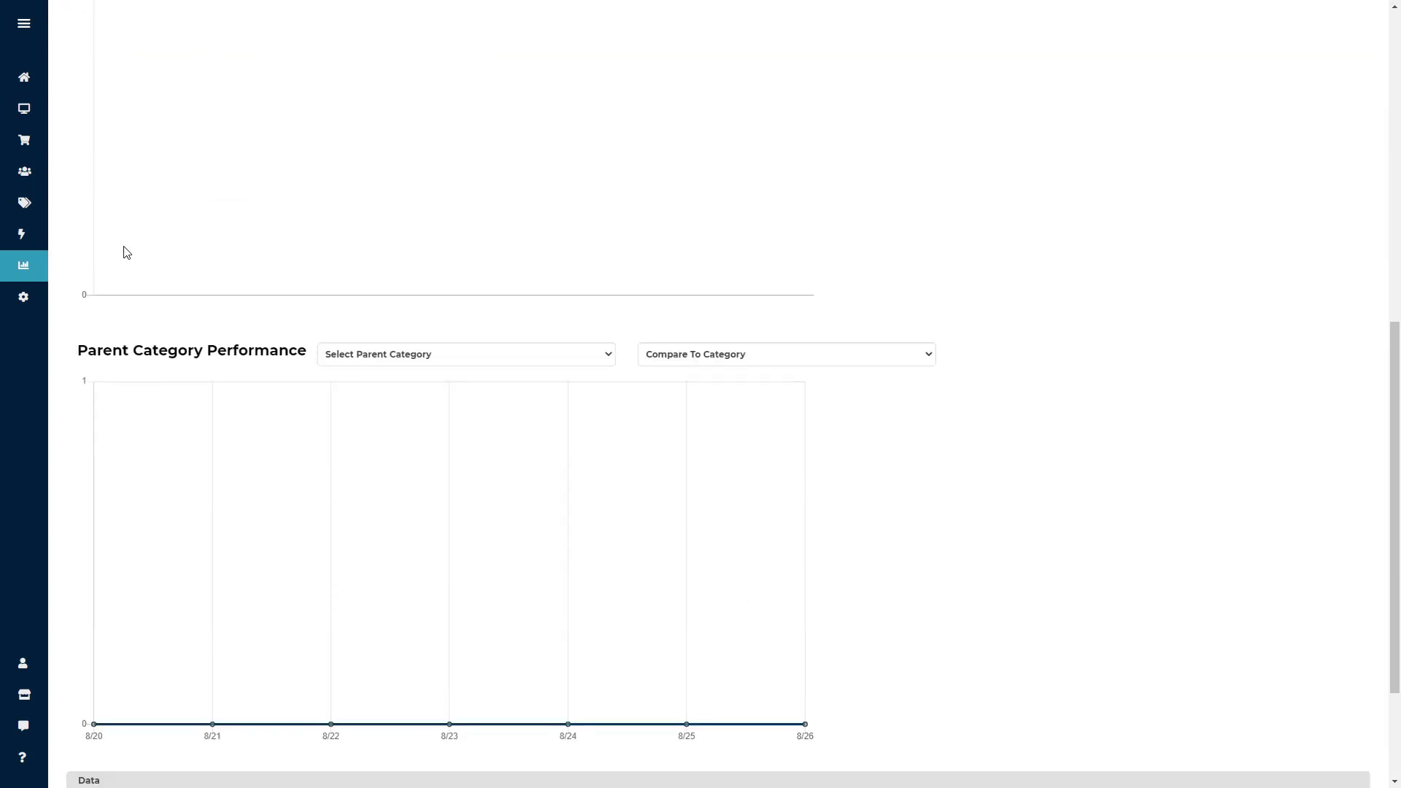
{"action": "left_click", "coordinate": [355, 358]}
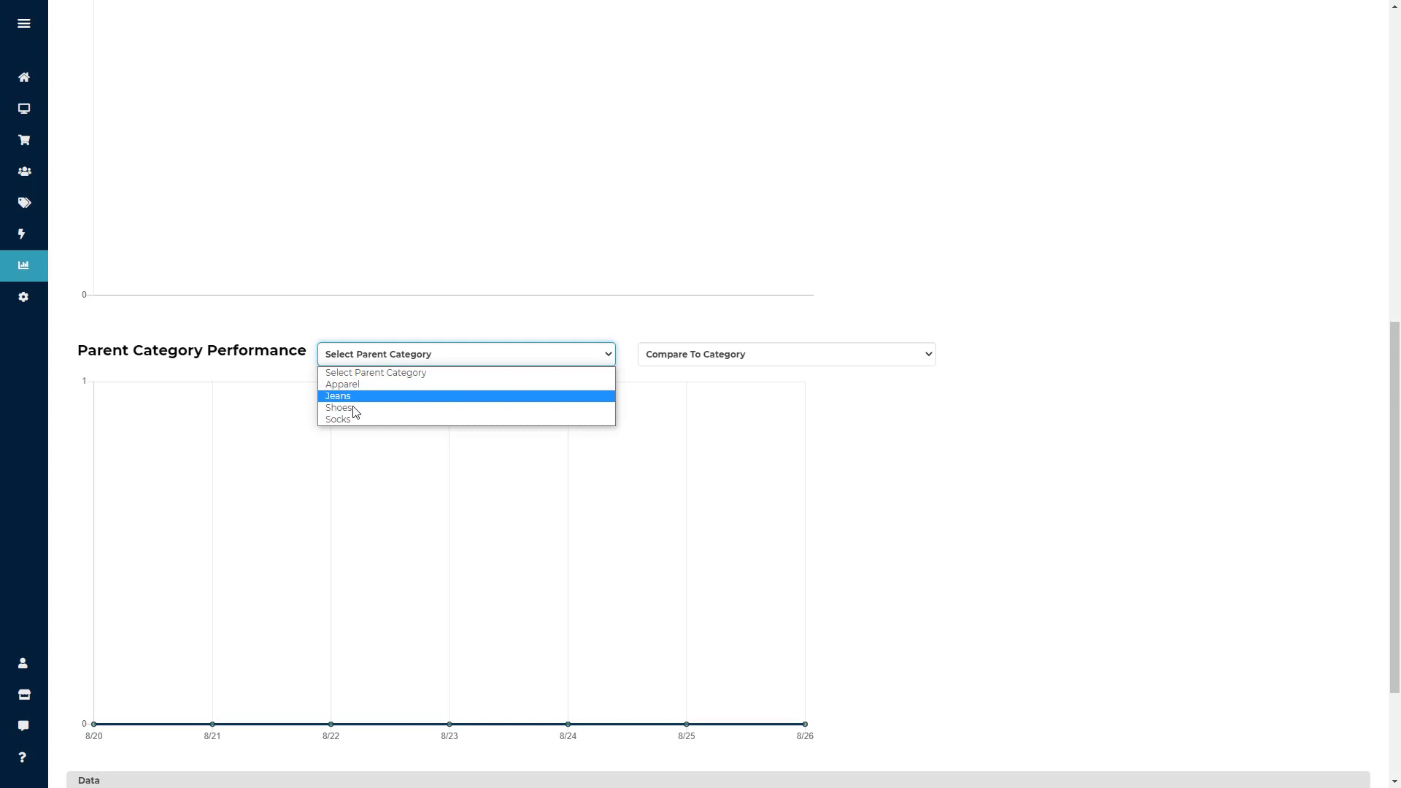
{"action": "left_click", "coordinate": [340, 321]}
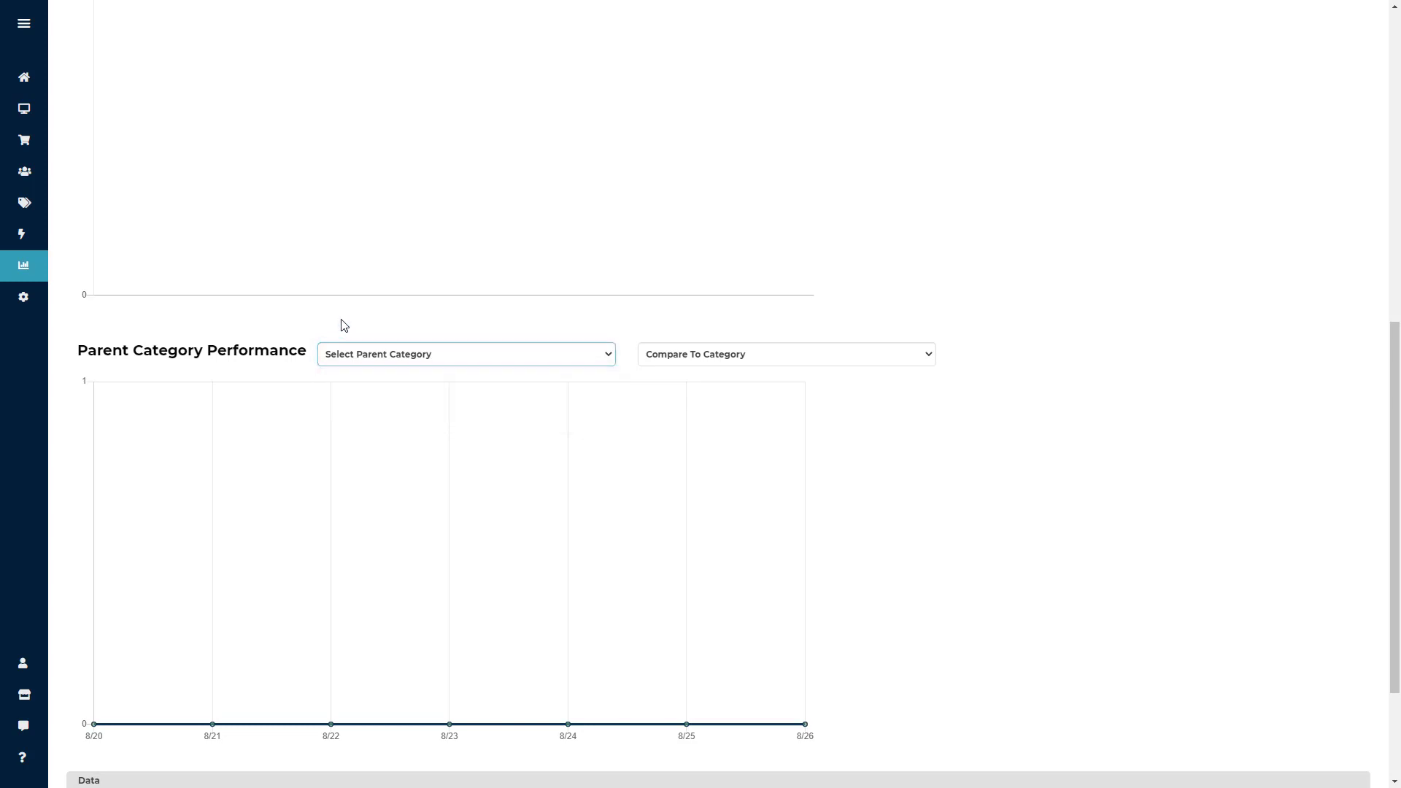
{"action": "scroll", "coordinate": [229, 334], "scroll_direction": "down", "scroll_amount": 3}
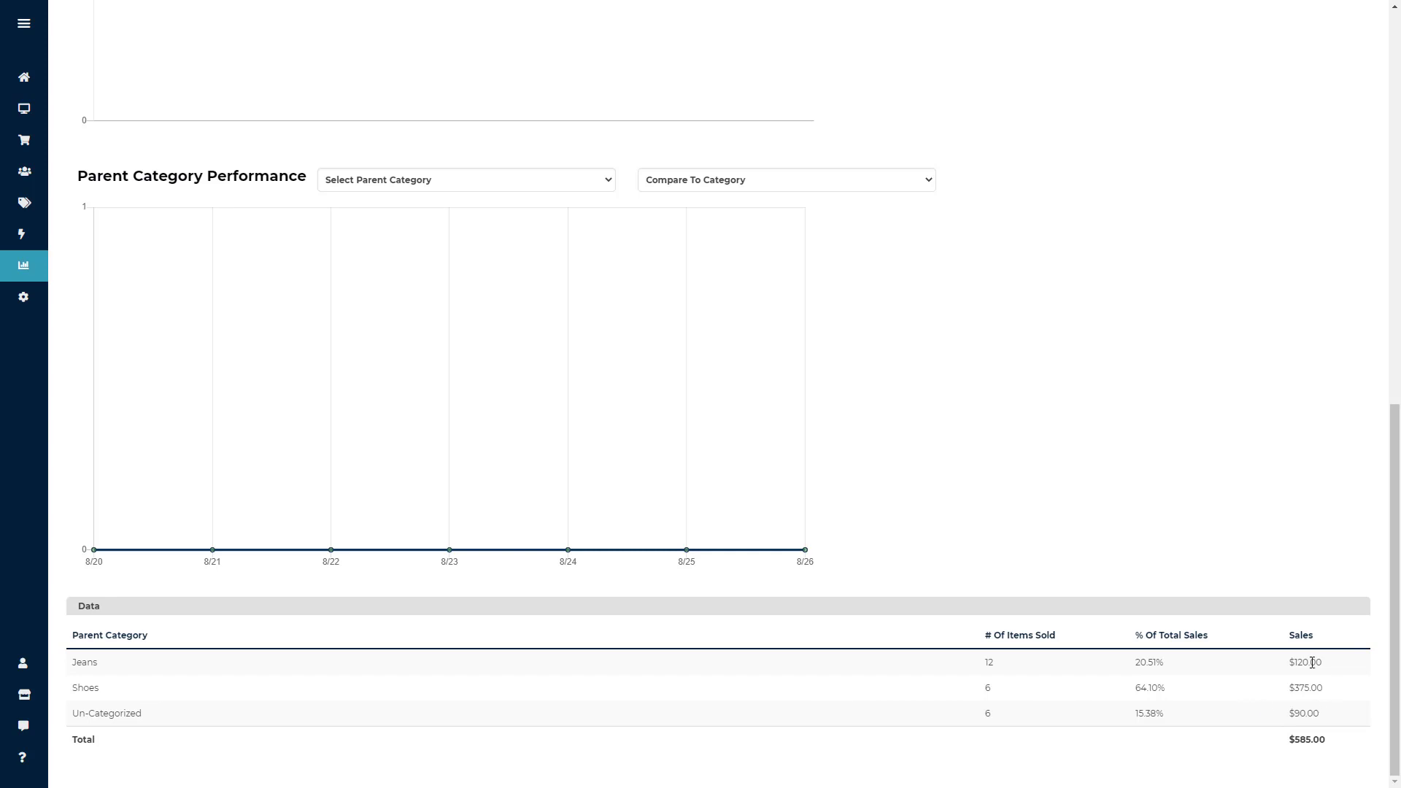
Open the Registers Closed Report and view closure #1's Main Register details ($179.50 counted, $-79.50 Over).
{"action": "mouse_move", "coordinate": [24, 266]}
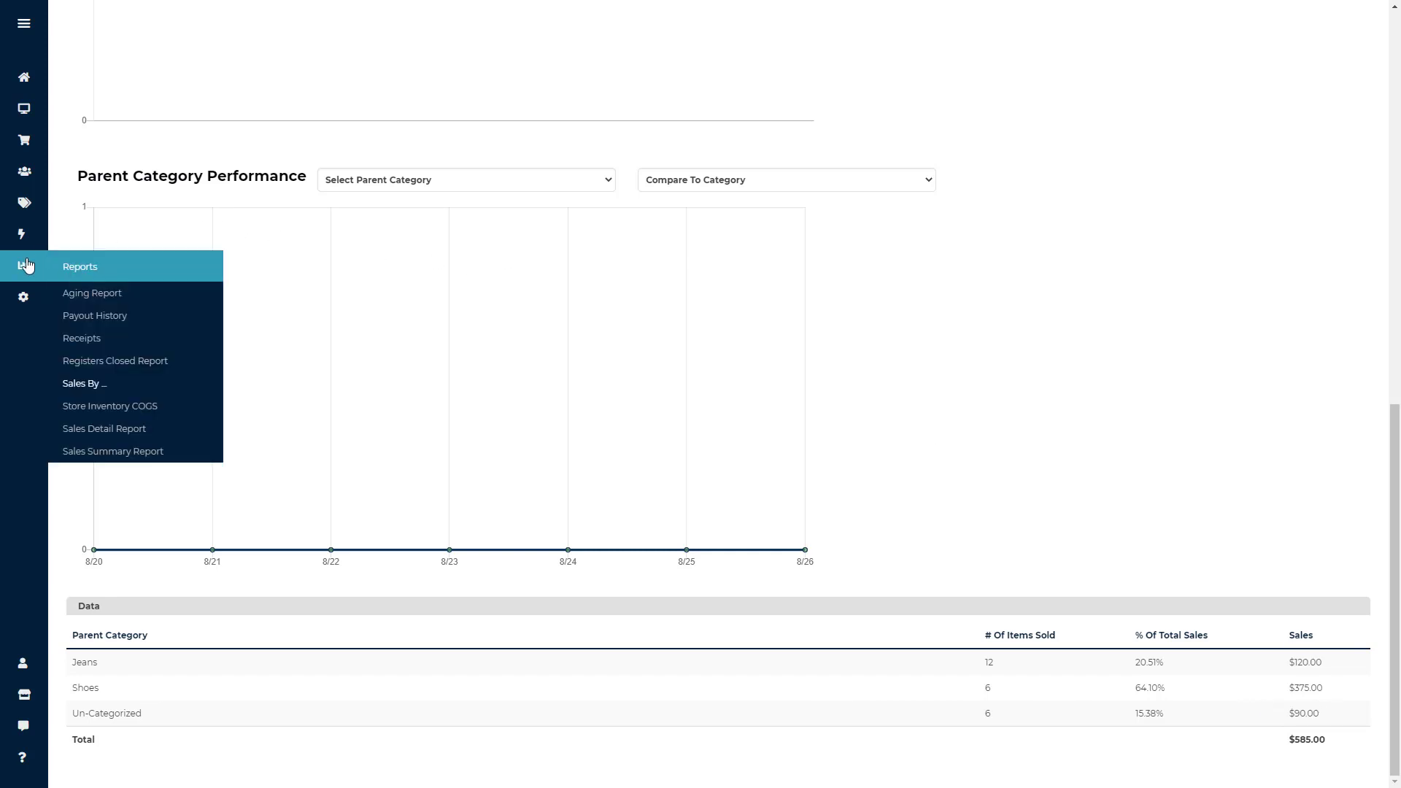
{"action": "left_click", "coordinate": [88, 361]}
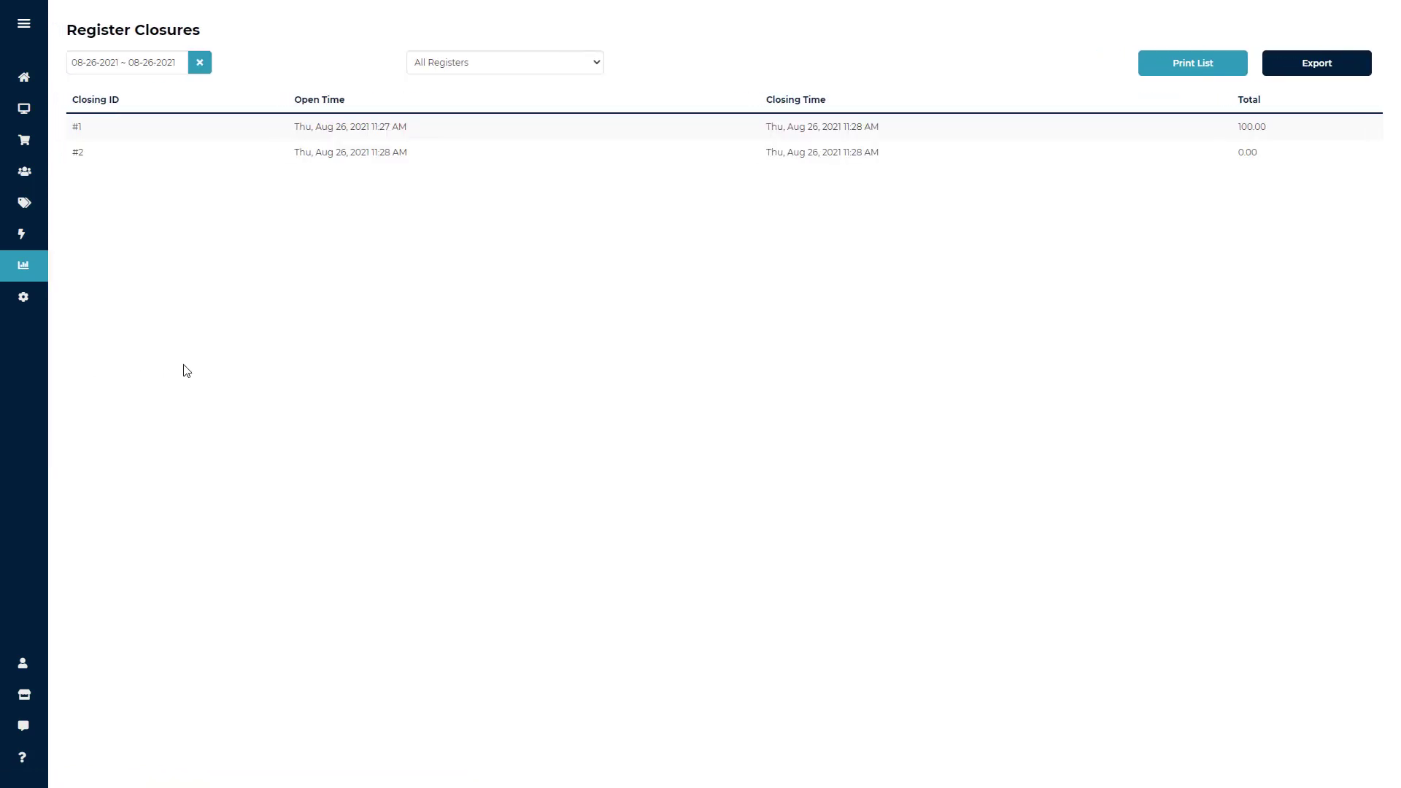
{"action": "mouse_move", "coordinate": [44, 297]}
{"action": "left_click", "coordinate": [78, 128]}
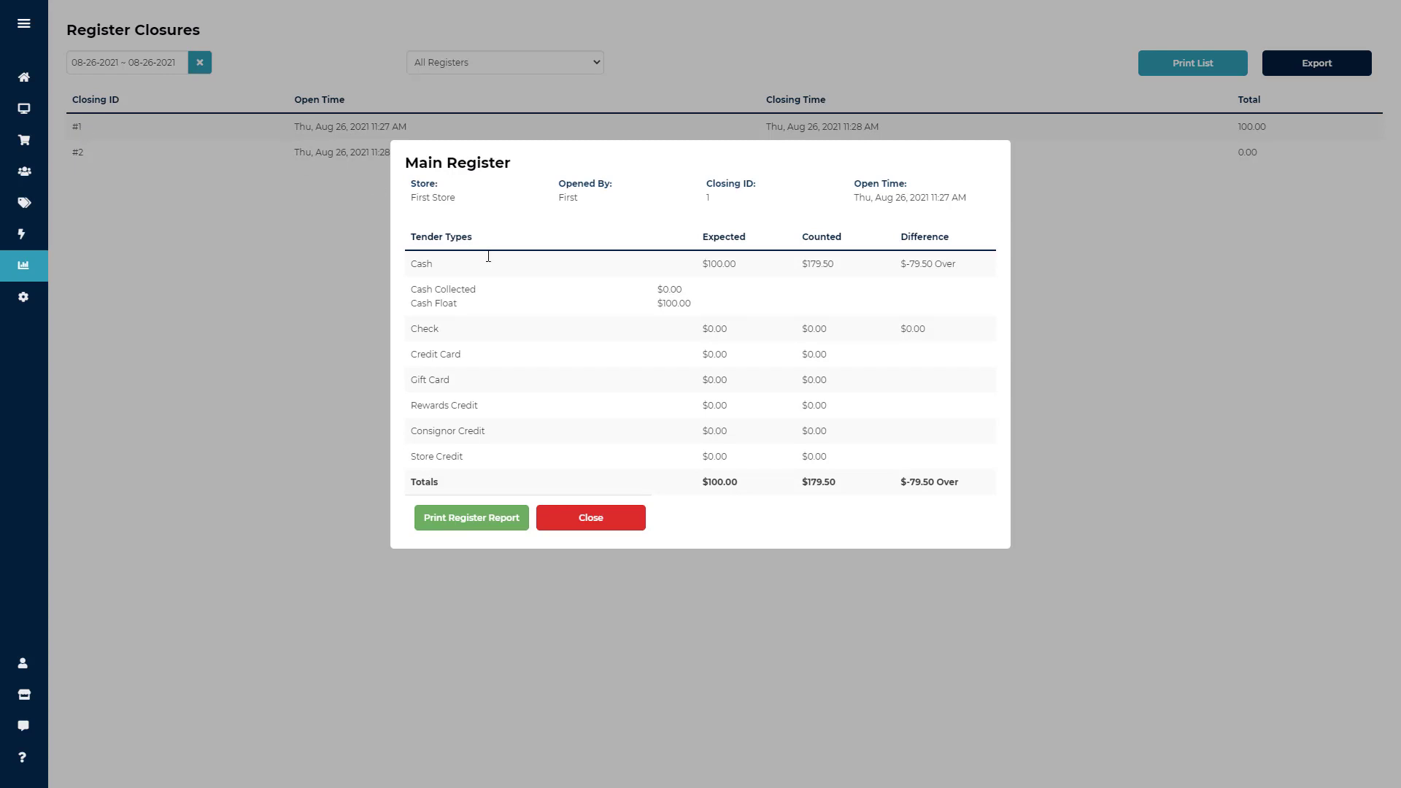
Close the closure details, open today's Receipts report, and preview sale #4's receipt before dismissing it.
{"action": "left_click", "coordinate": [569, 519]}
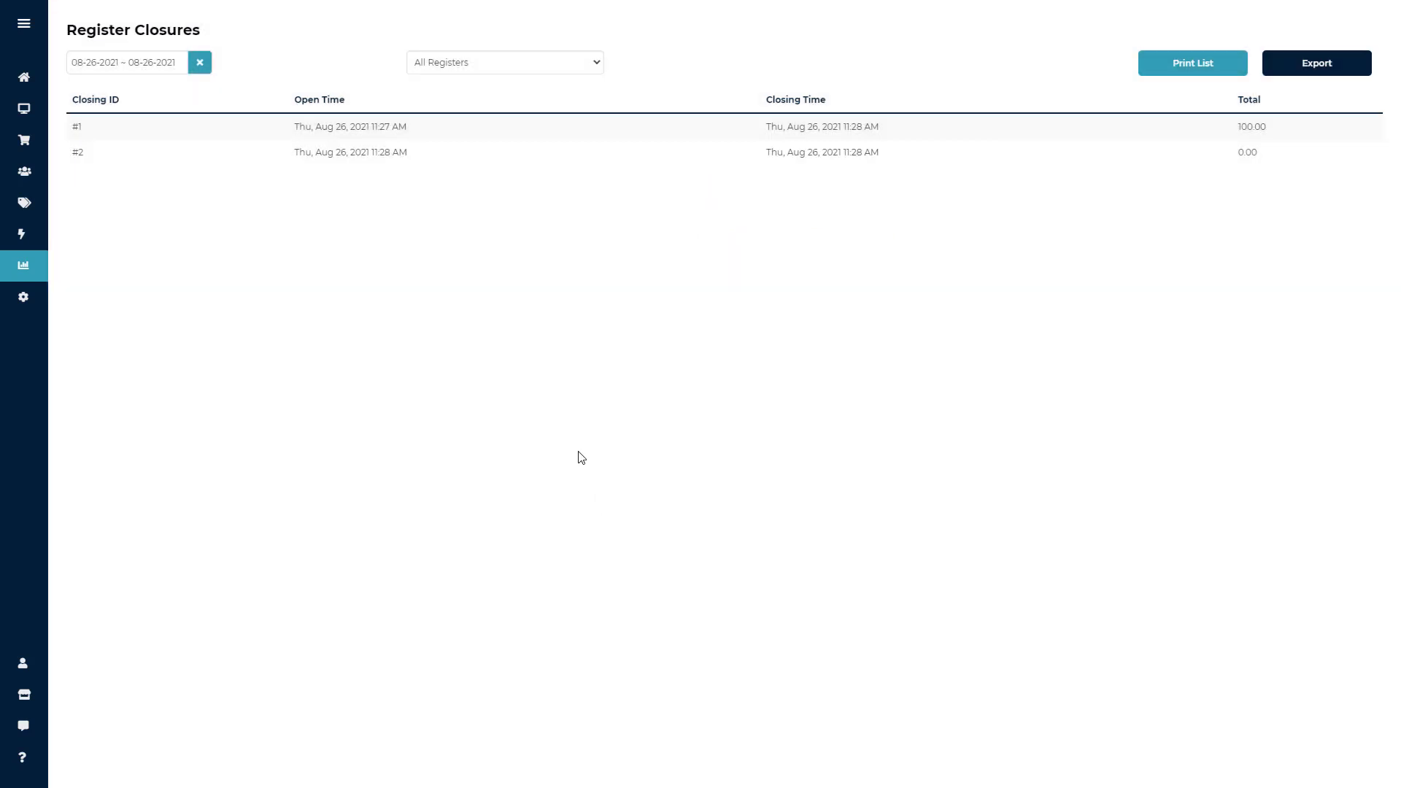
{"action": "mouse_move", "coordinate": [42, 272]}
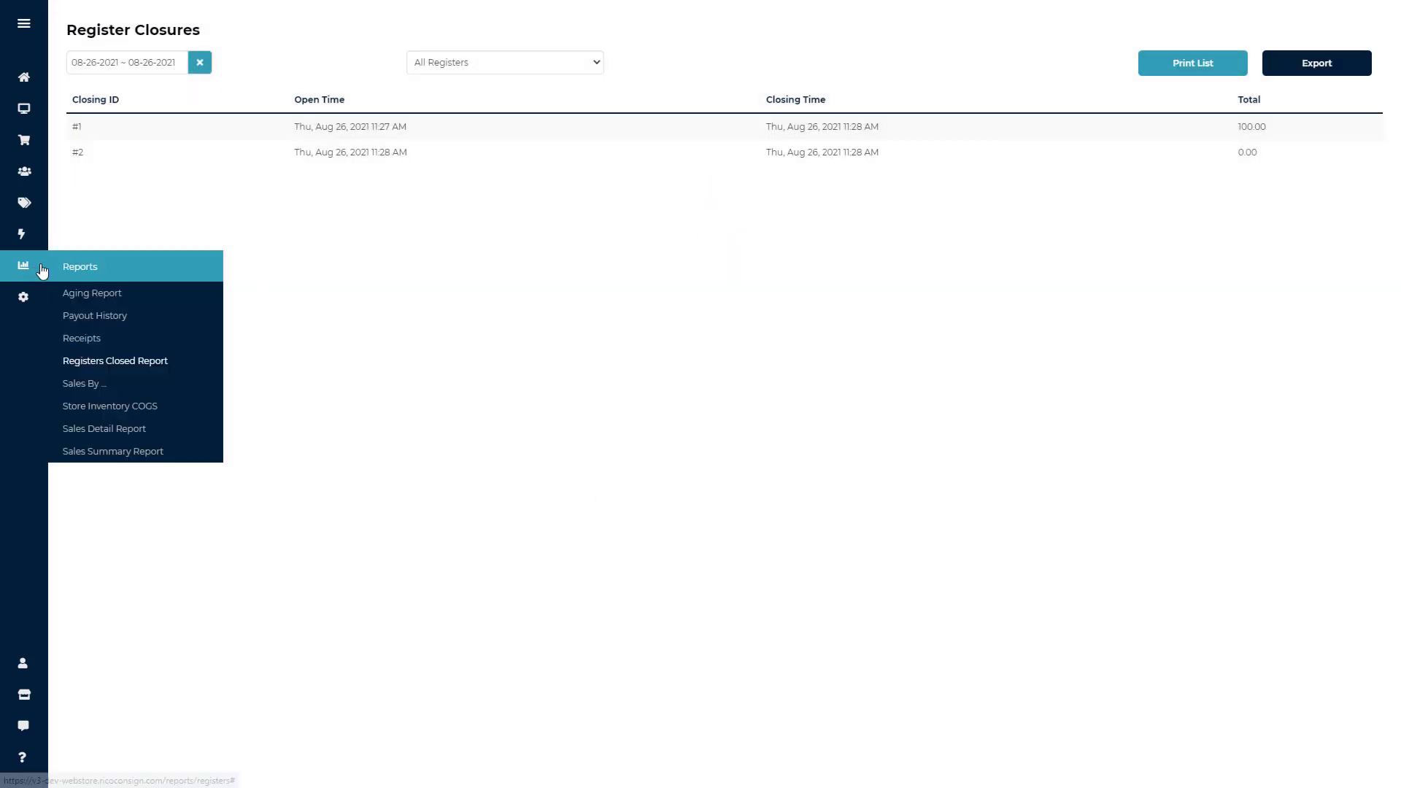
{"action": "left_click", "coordinate": [90, 343]}
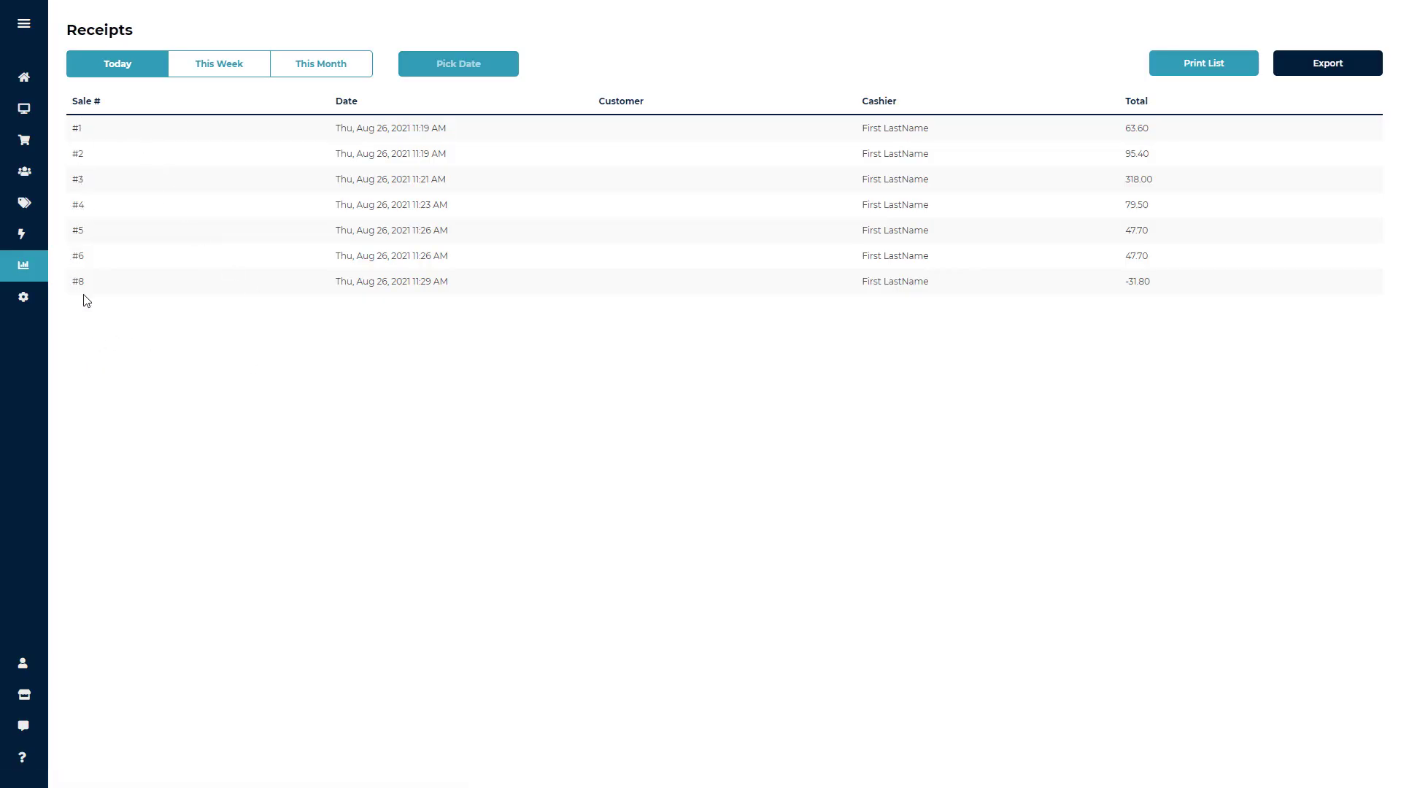
{"action": "left_click", "coordinate": [81, 212]}
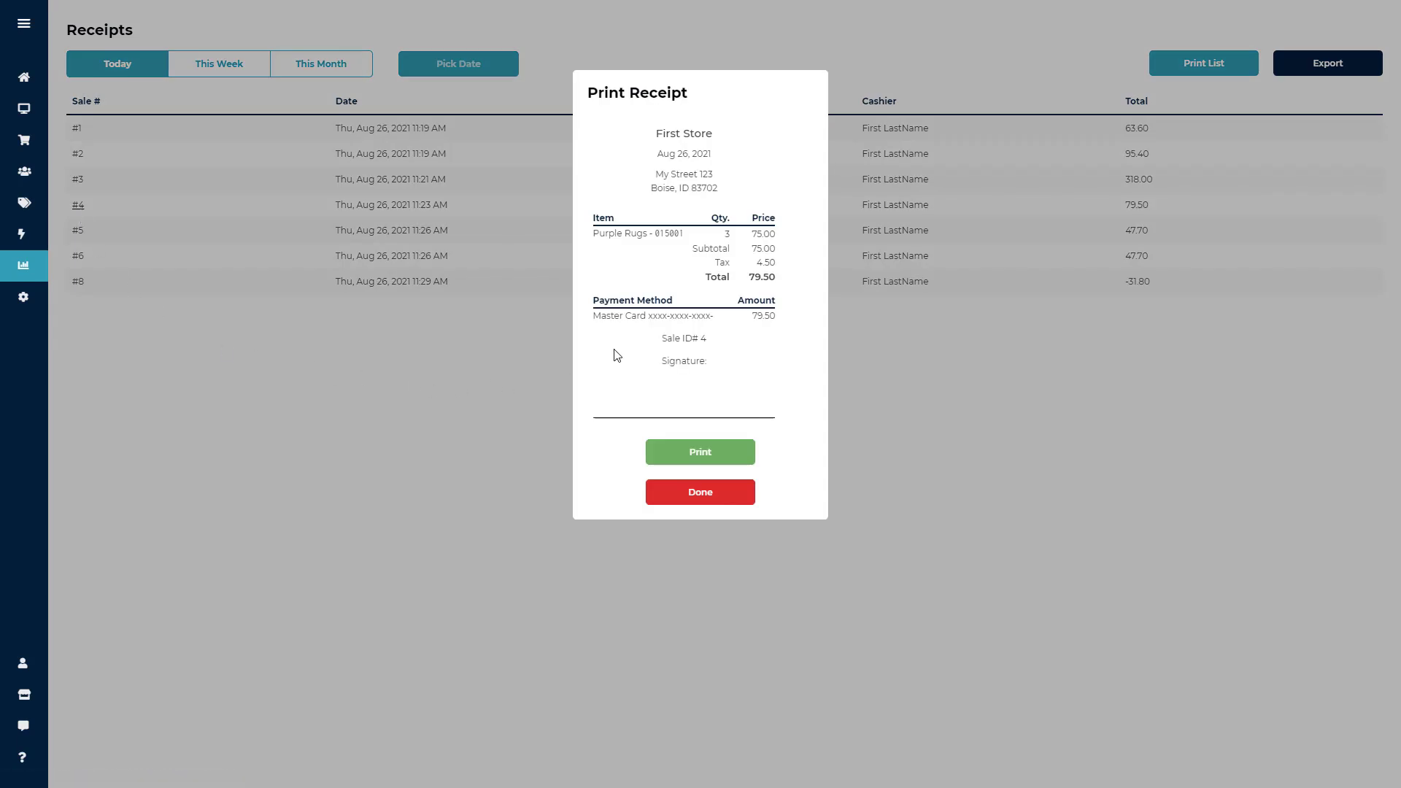
{"action": "left_click", "coordinate": [671, 504]}
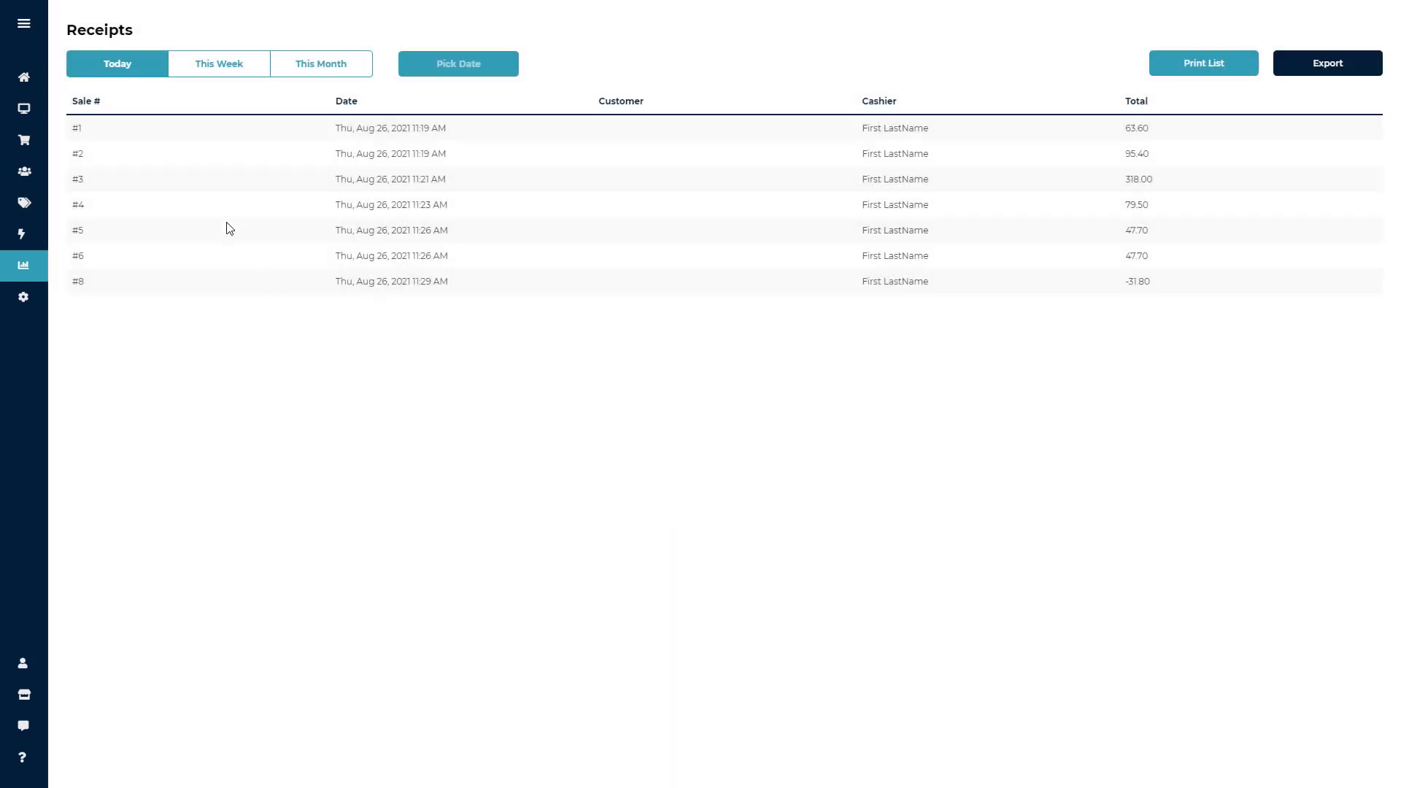
Show August 2021's Payout History and expand the $150.00 payout's three Blue SHoes sales.
{"action": "mouse_move", "coordinate": [29, 267]}
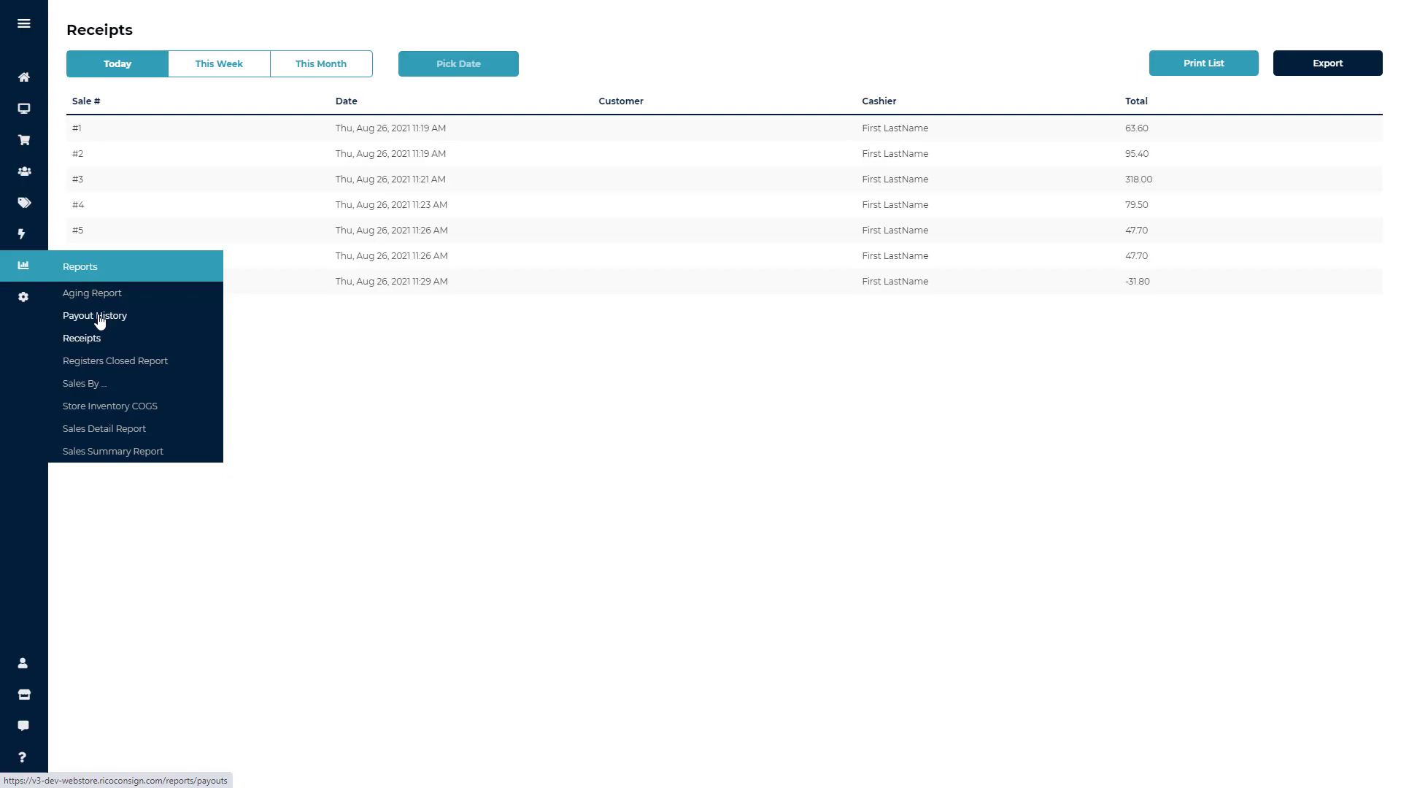
{"action": "left_click", "coordinate": [96, 315]}
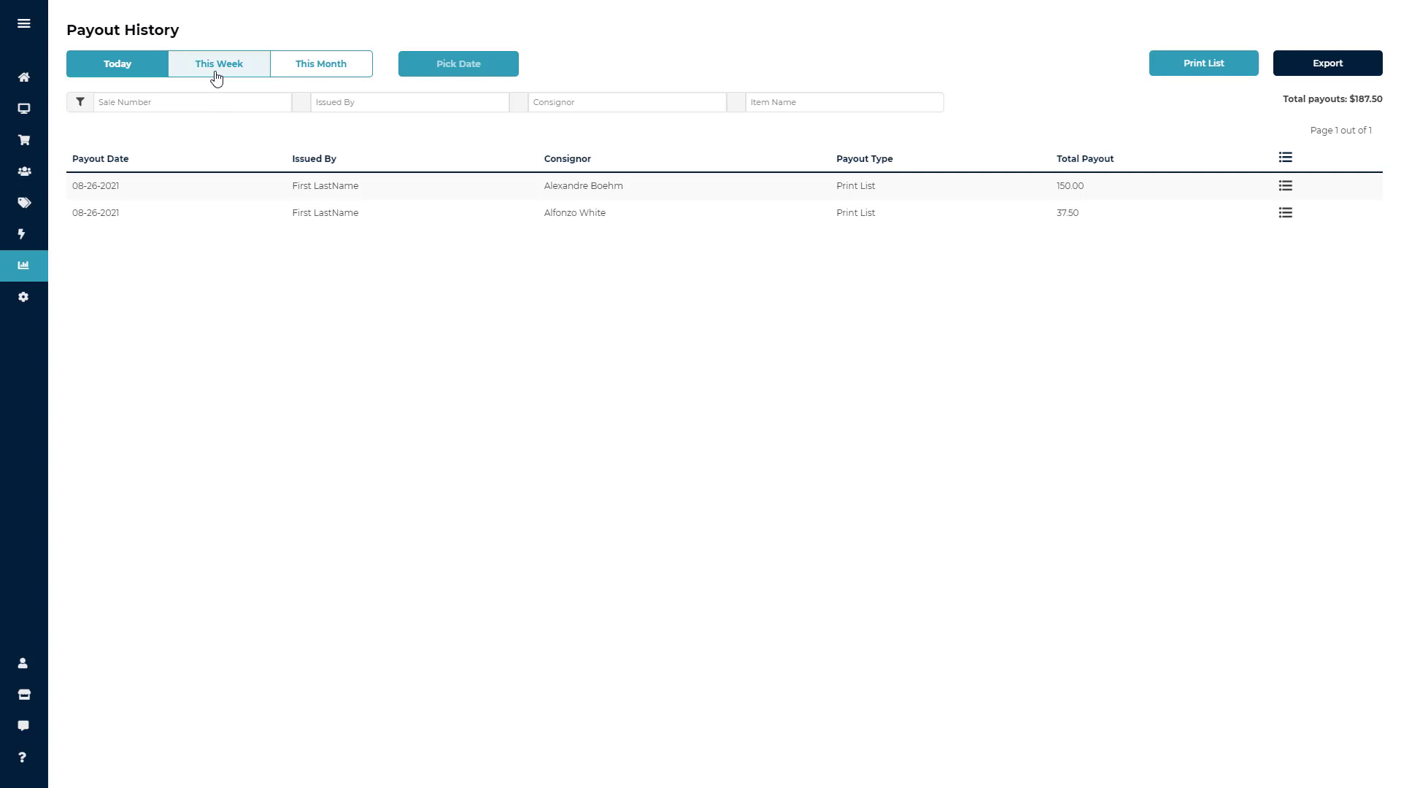
{"action": "left_click", "coordinate": [305, 70]}
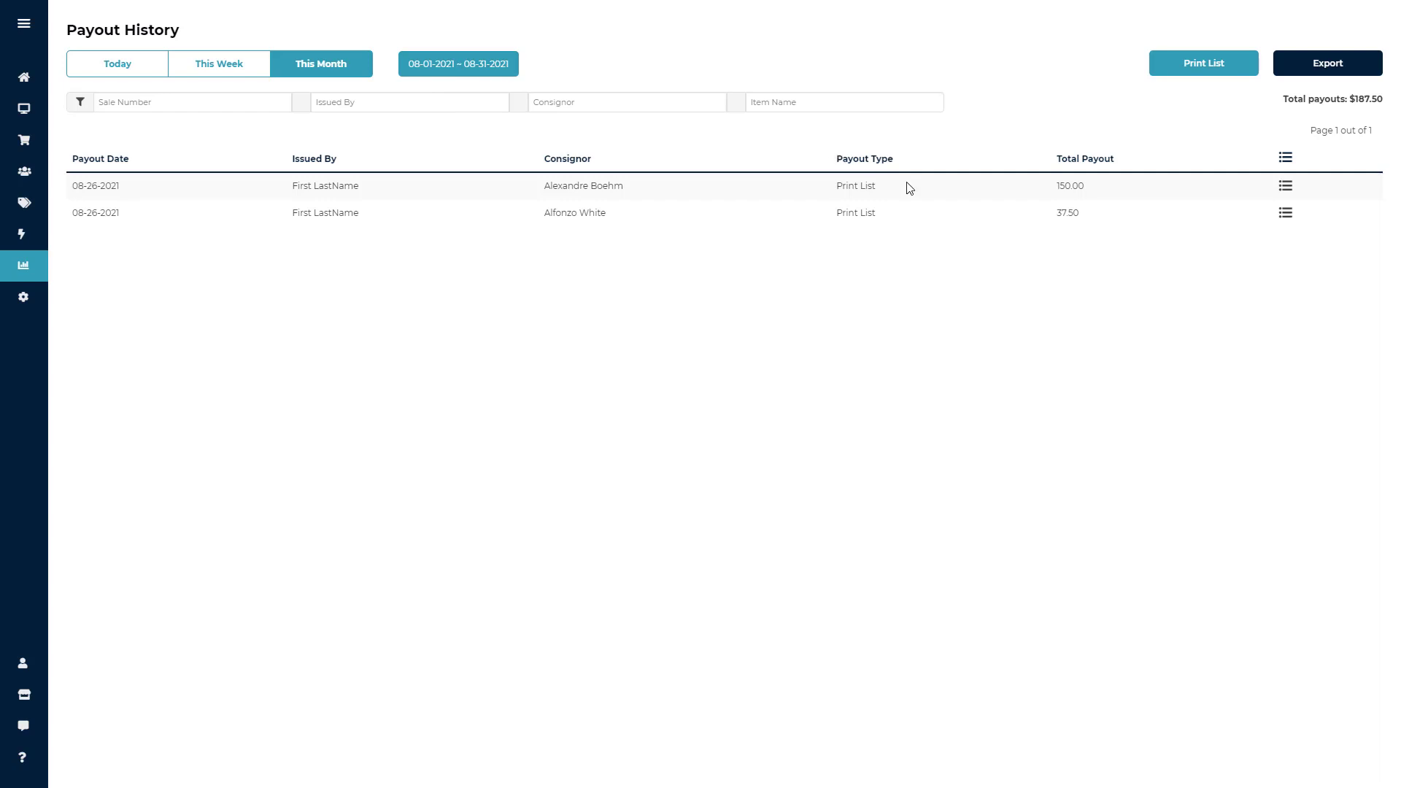
{"action": "left_click", "coordinate": [1287, 188]}
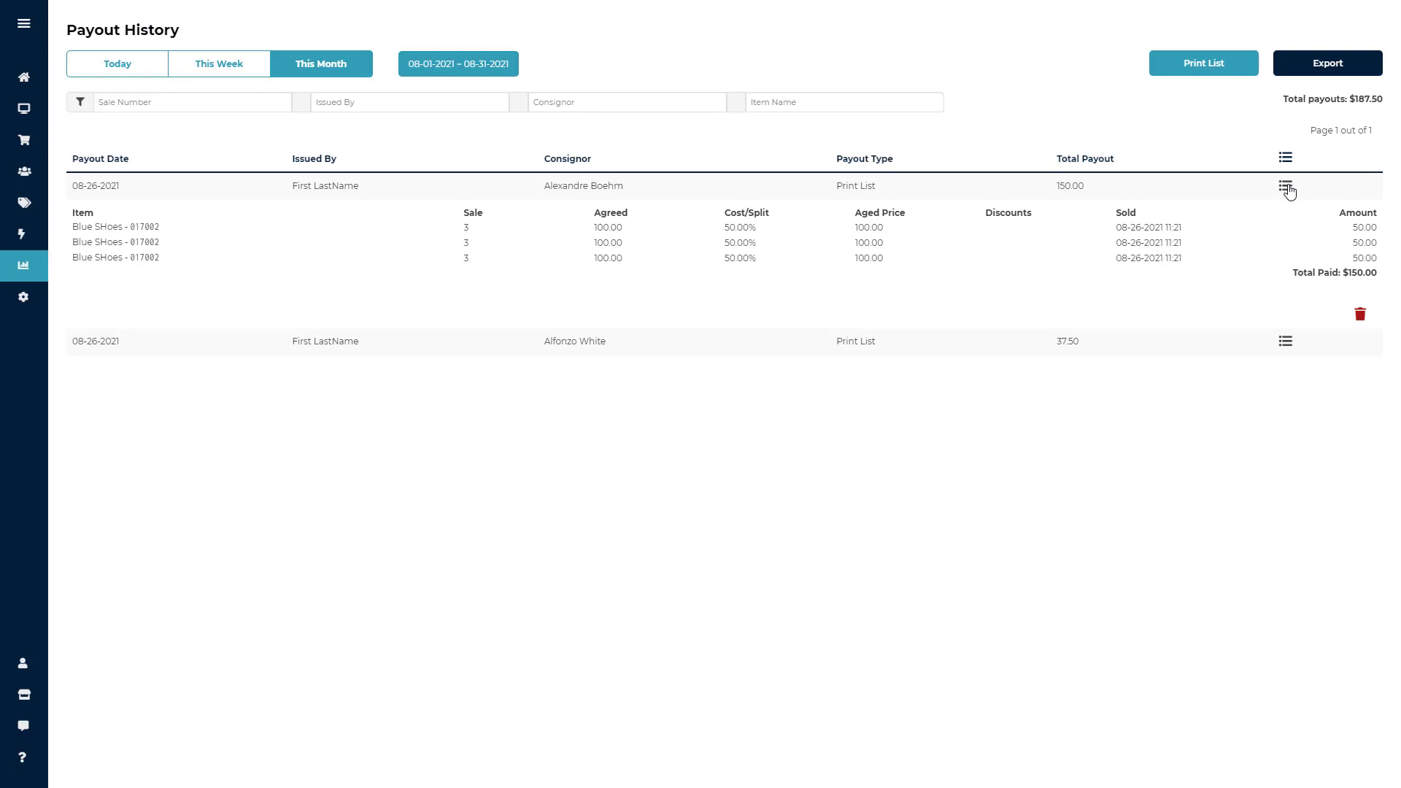
Revert the $150.00 payout and then the $37.50 Purple Rugs payout.
{"action": "left_click", "coordinate": [1362, 318]}
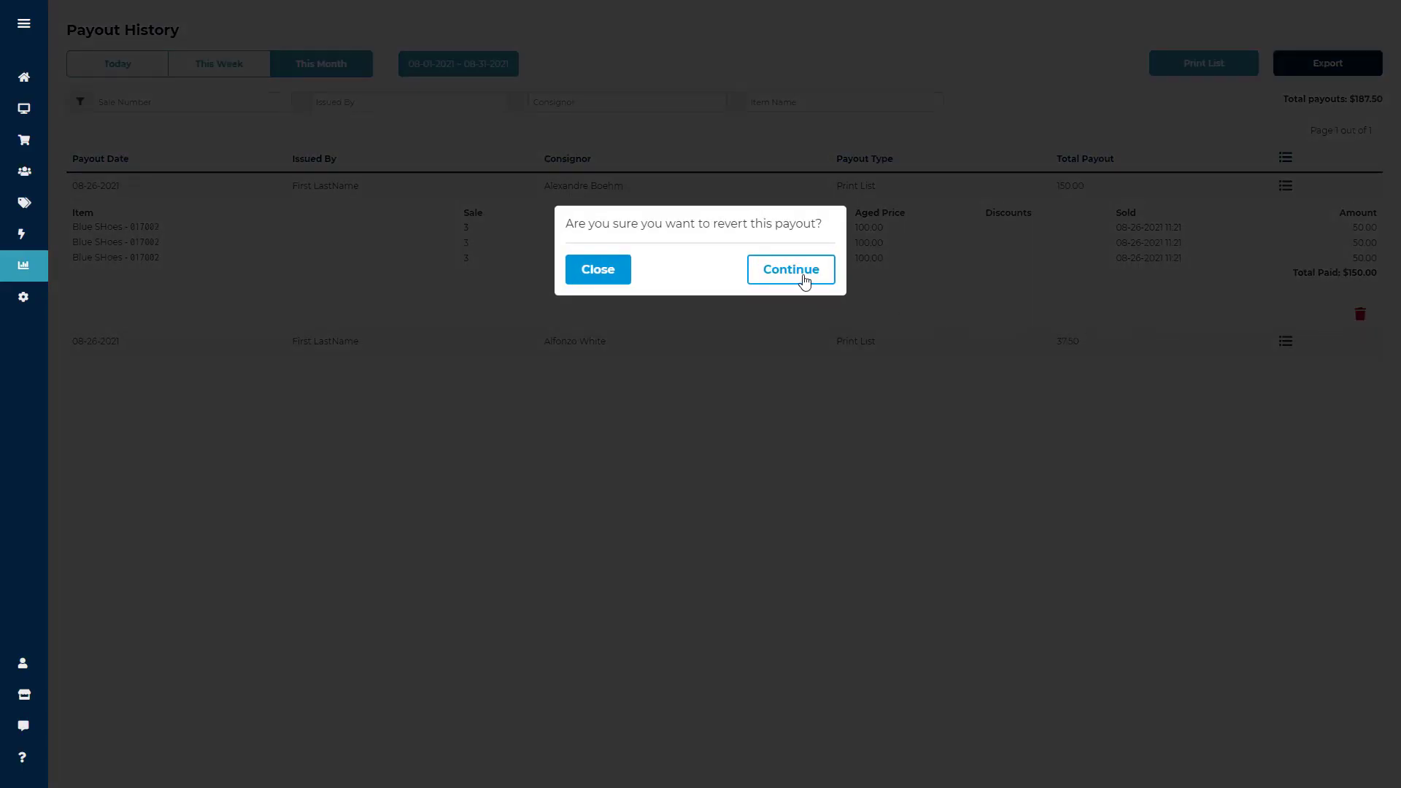
{"action": "left_click", "coordinate": [803, 272]}
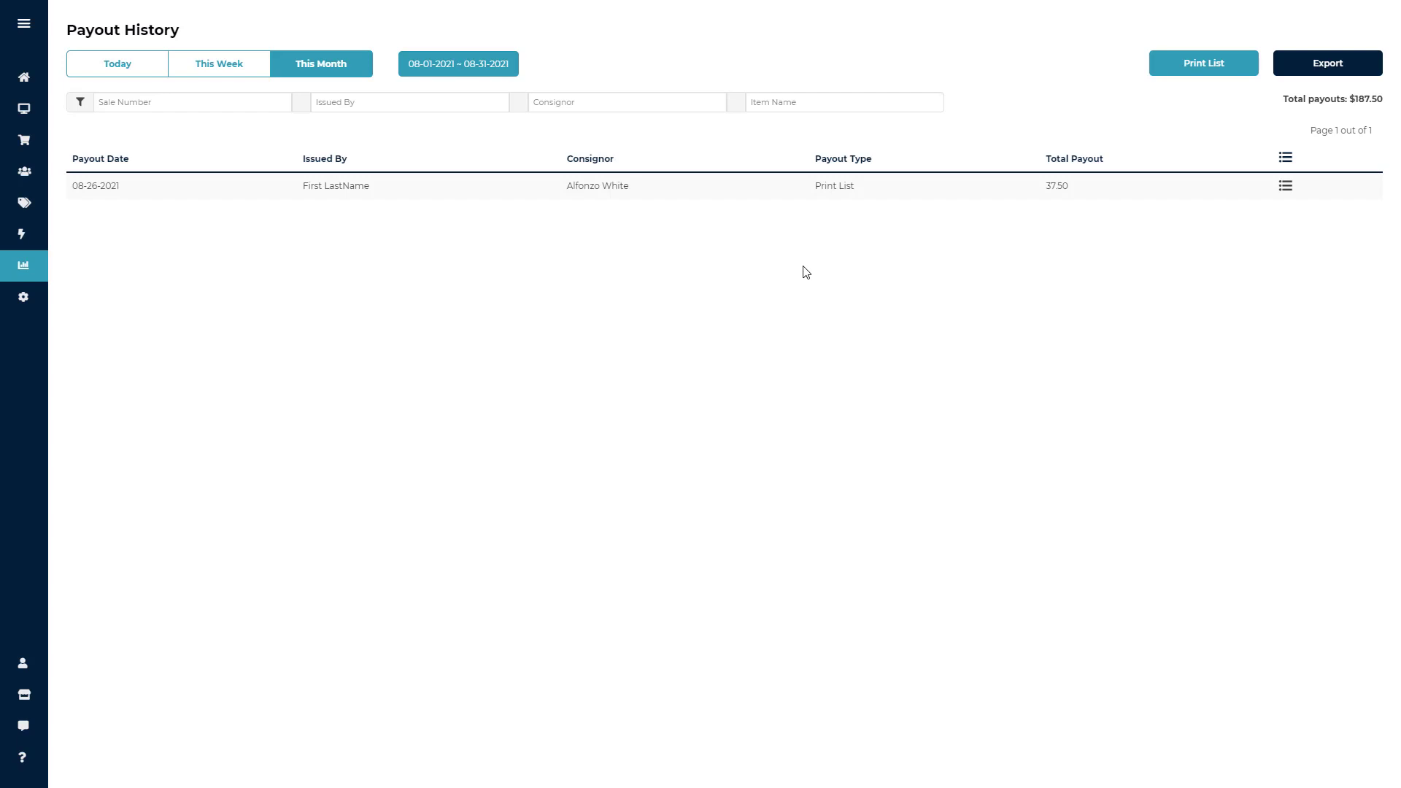
{"action": "left_click", "coordinate": [1284, 161]}
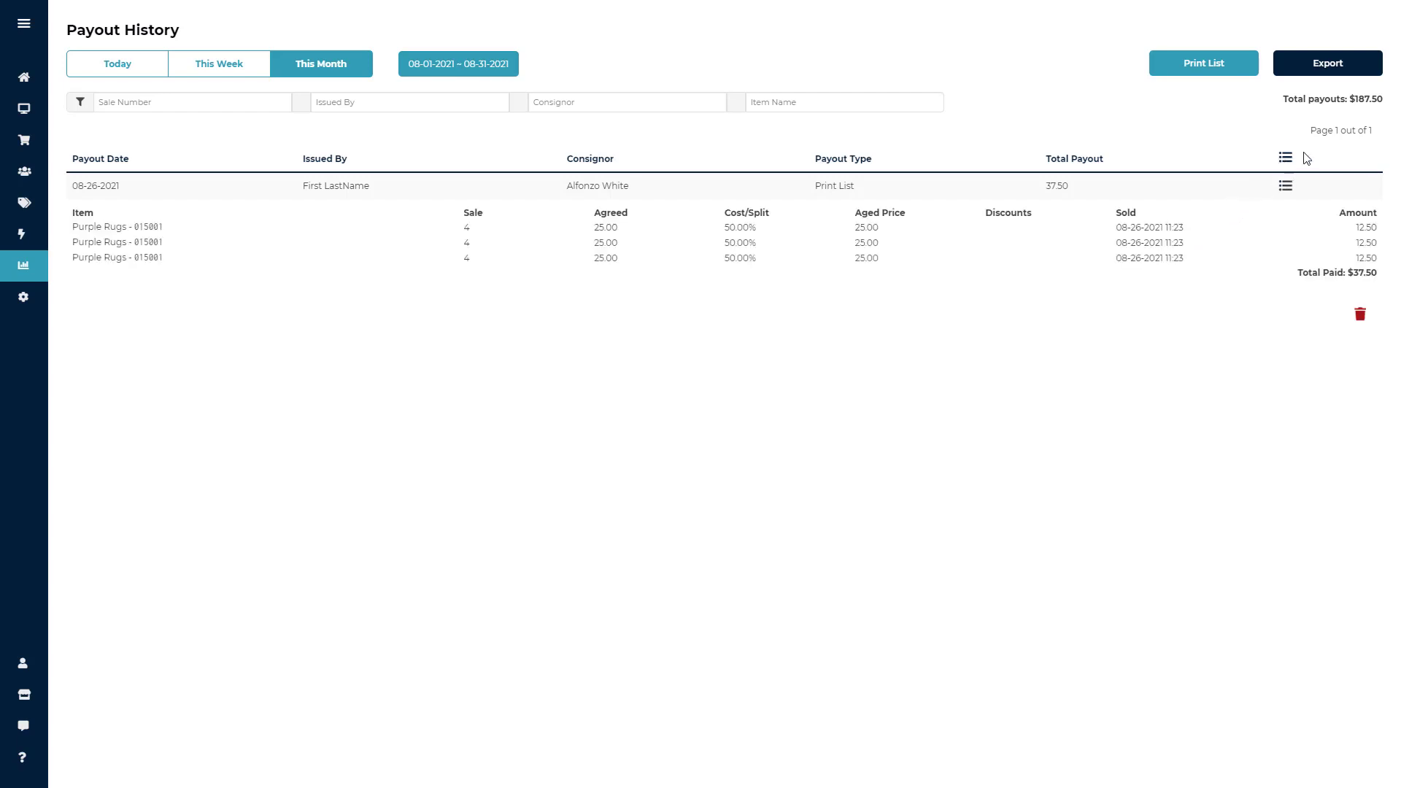
{"action": "left_click", "coordinate": [1359, 318]}
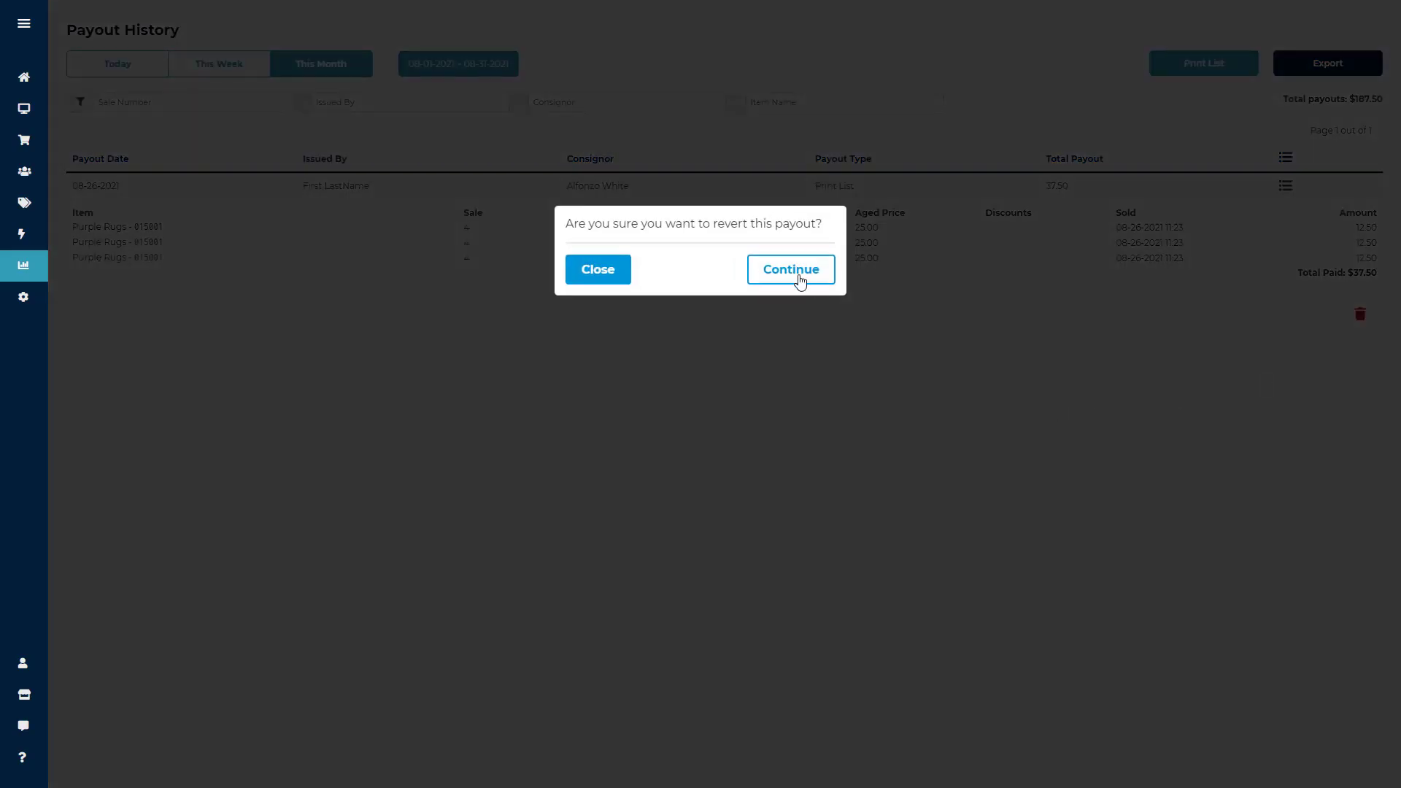
{"action": "left_click", "coordinate": [795, 274]}
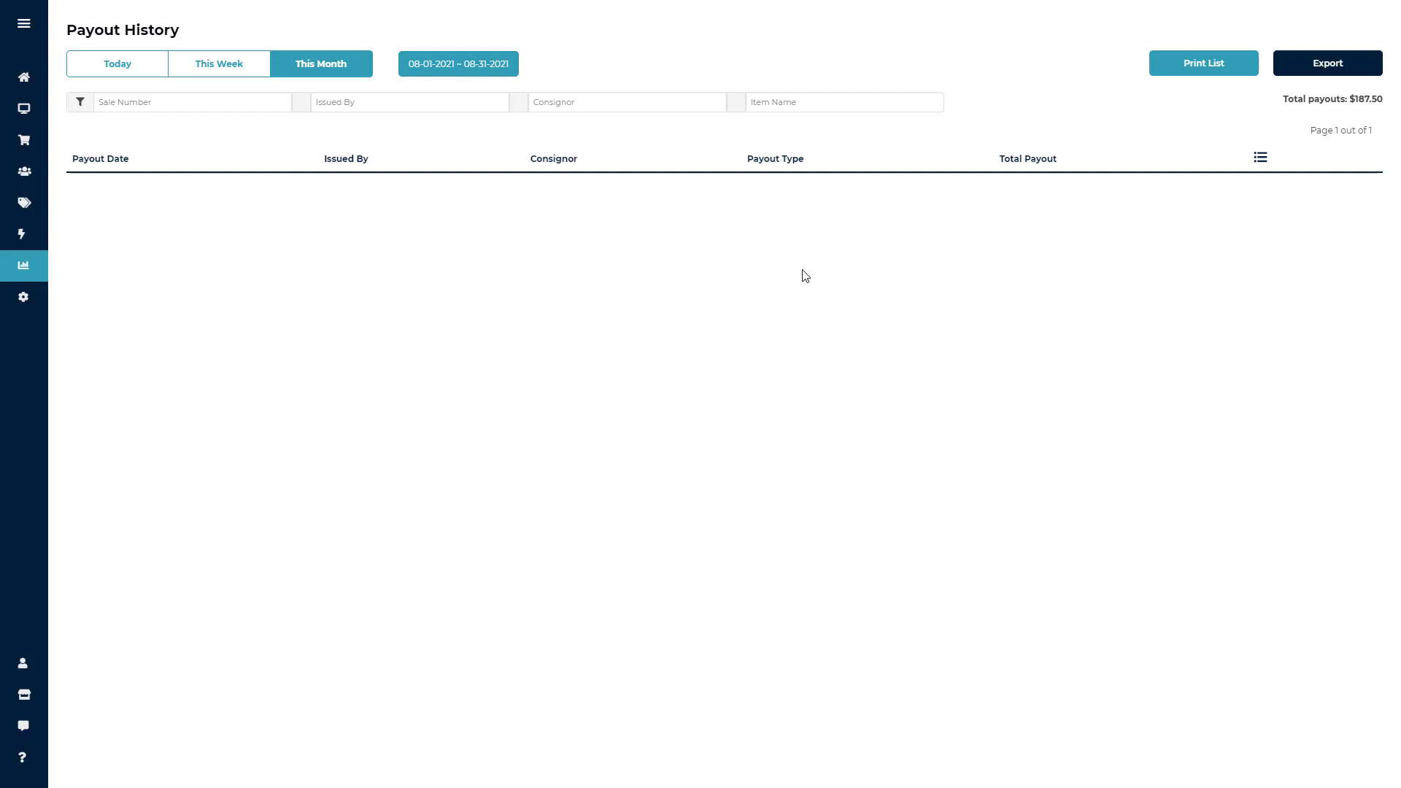
Open the Product Aging report, keep the Default plan, and choose the 60 days - Discount threshold.
{"action": "mouse_move", "coordinate": [42, 266]}
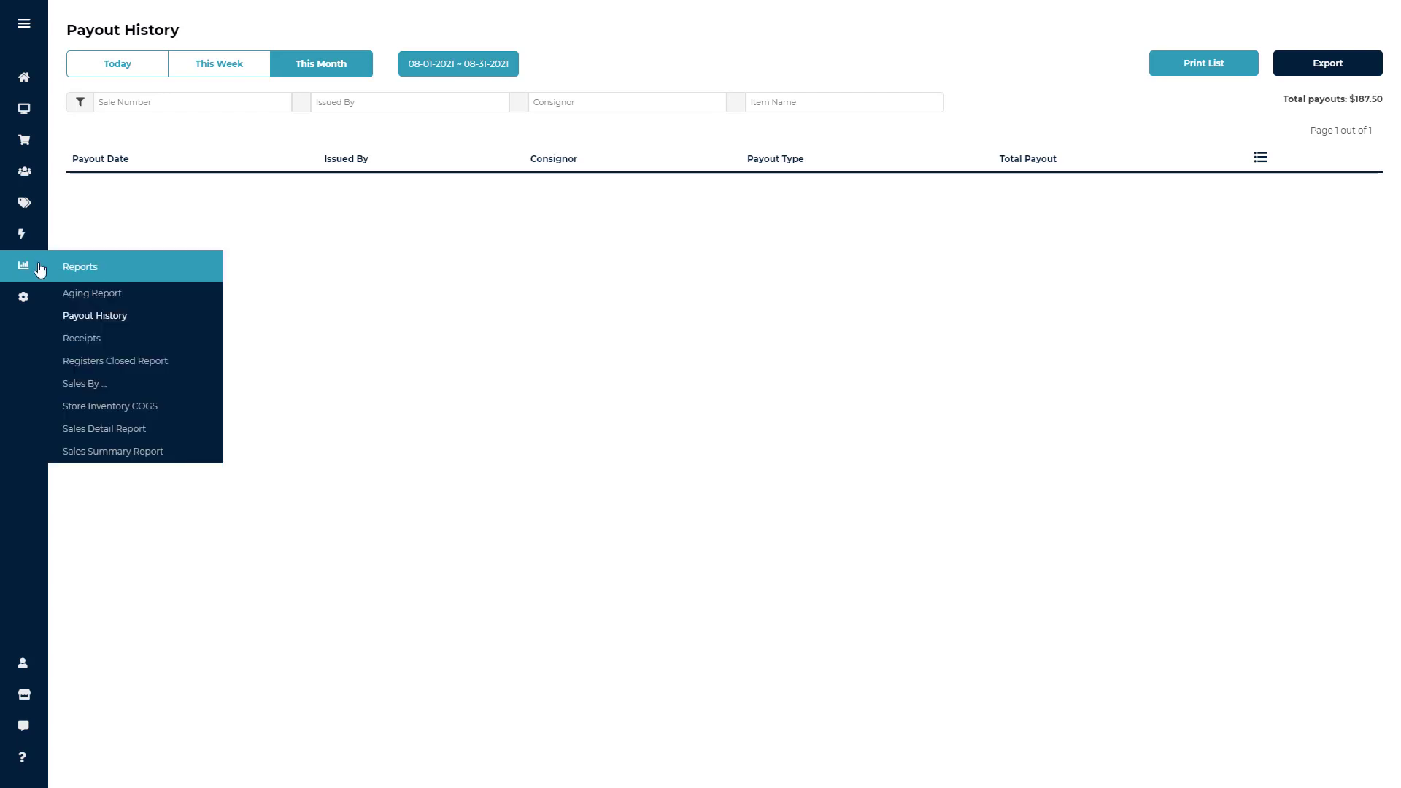
{"action": "left_click", "coordinate": [108, 292]}
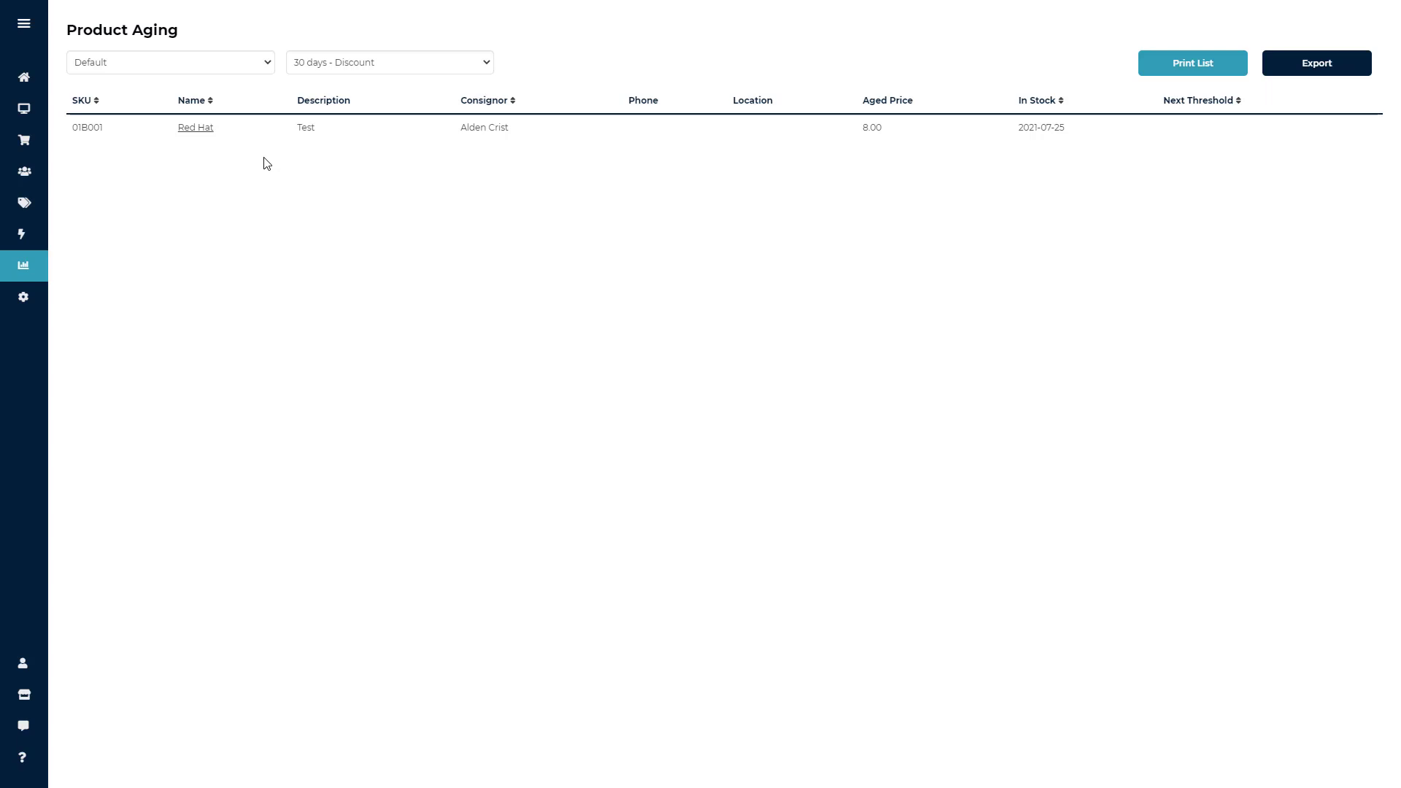
{"action": "left_click", "coordinate": [268, 65]}
{"action": "left_click", "coordinate": [238, 62]}
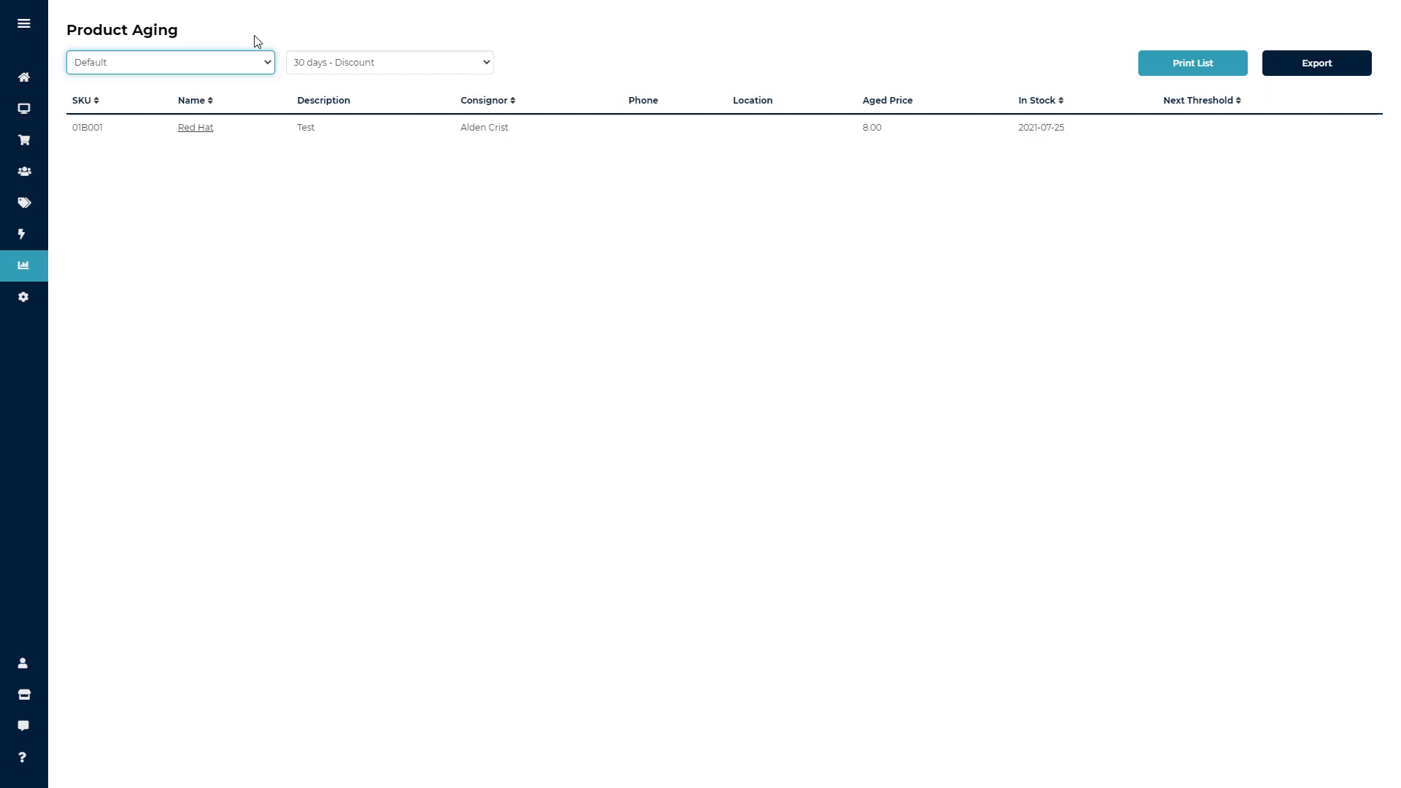
{"action": "left_click", "coordinate": [486, 62]}
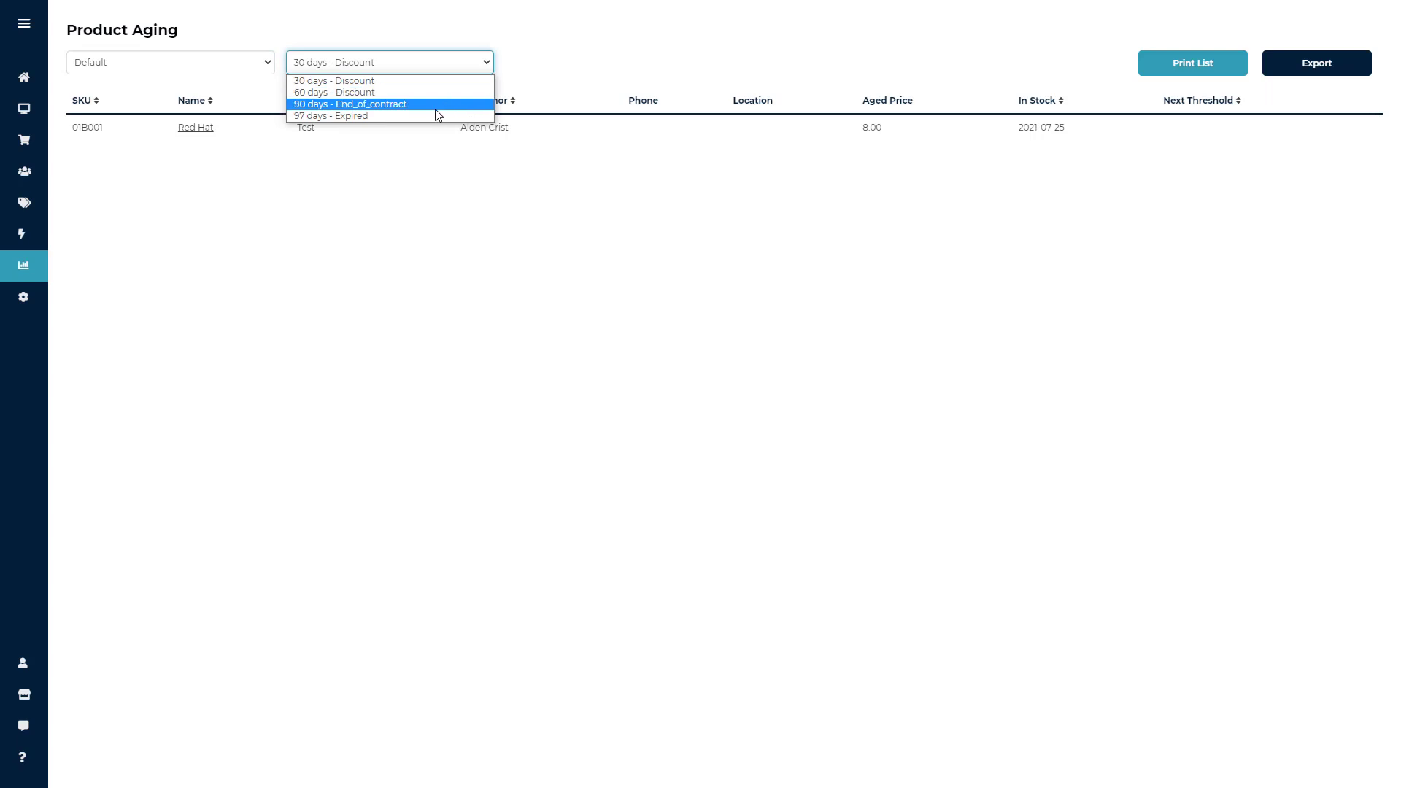
{"action": "left_click", "coordinate": [394, 92]}
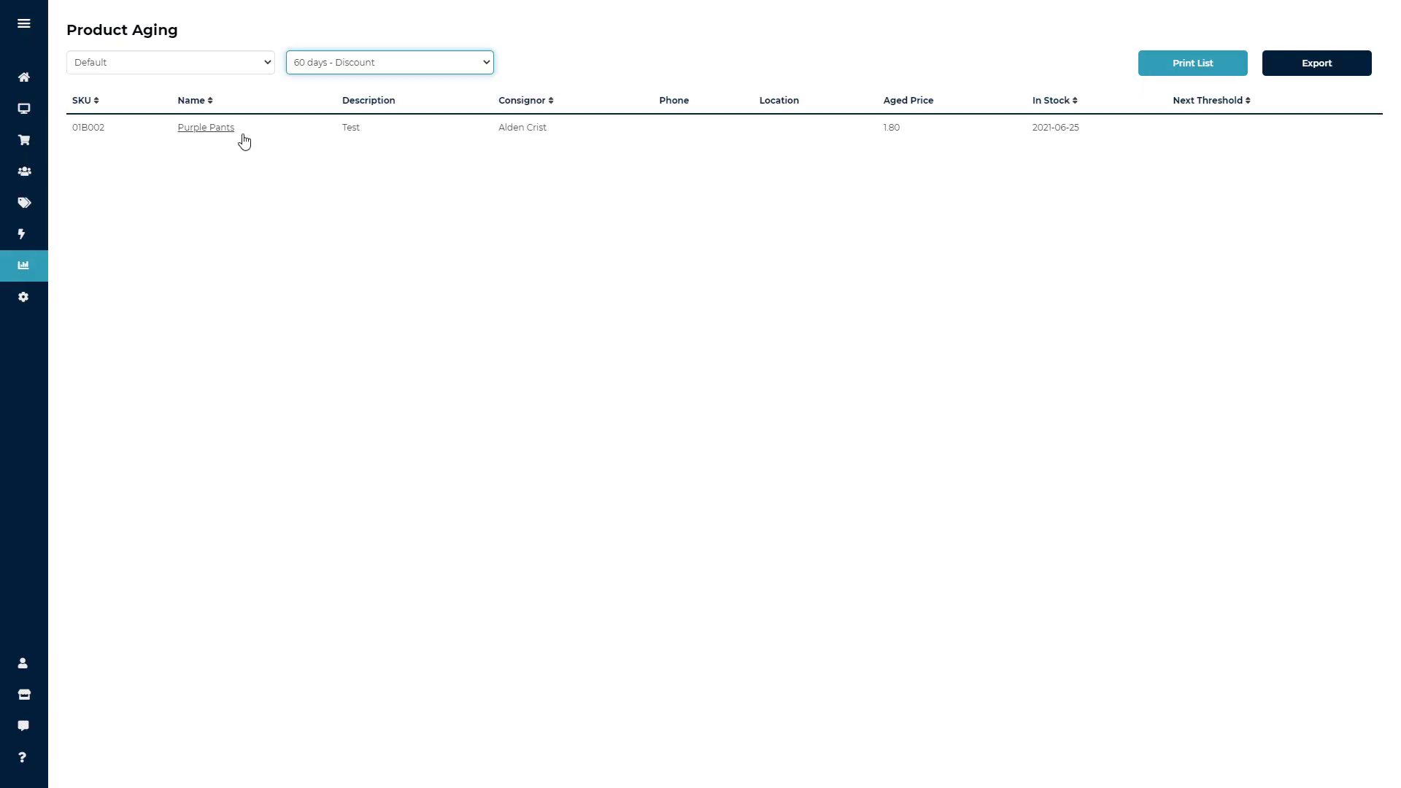
Check the Purple Pants item, then switch the aging report to 90 days - End_of_contract.
{"action": "left_click", "coordinate": [221, 130]}
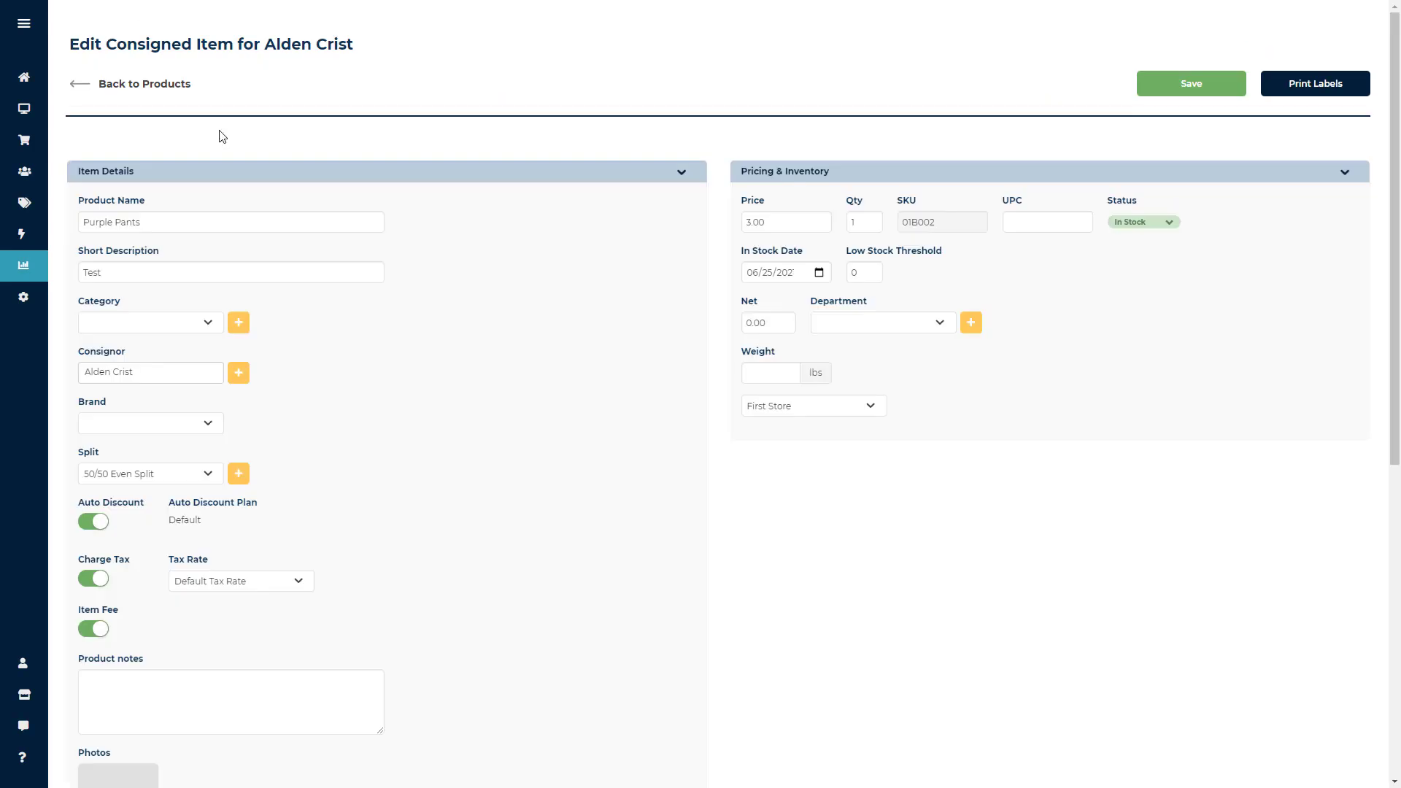
{"action": "left_click", "coordinate": [148, 85]}
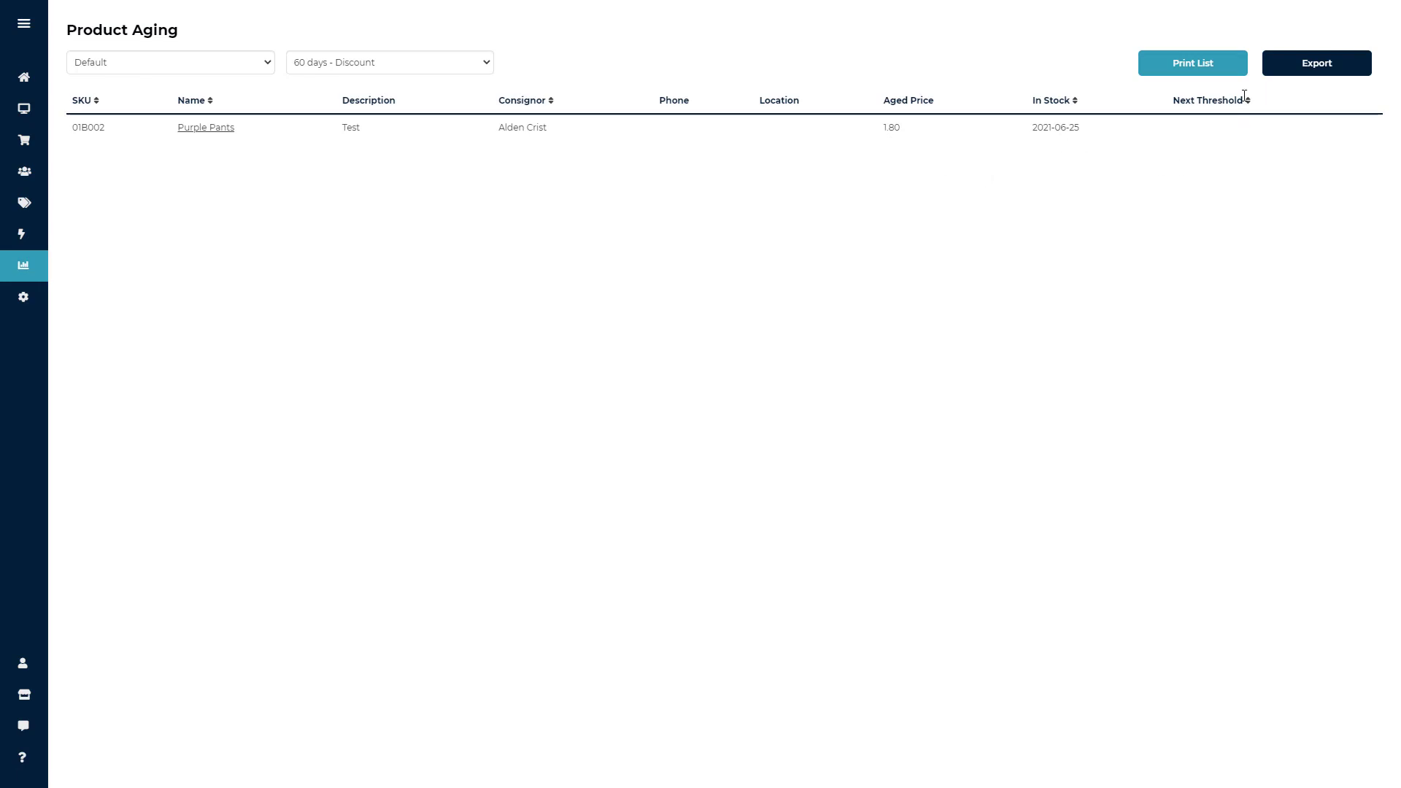
{"action": "left_click_drag", "start_coordinate": [1243, 100], "coordinate": [1171, 91]}
{"action": "left_click", "coordinate": [334, 69]}
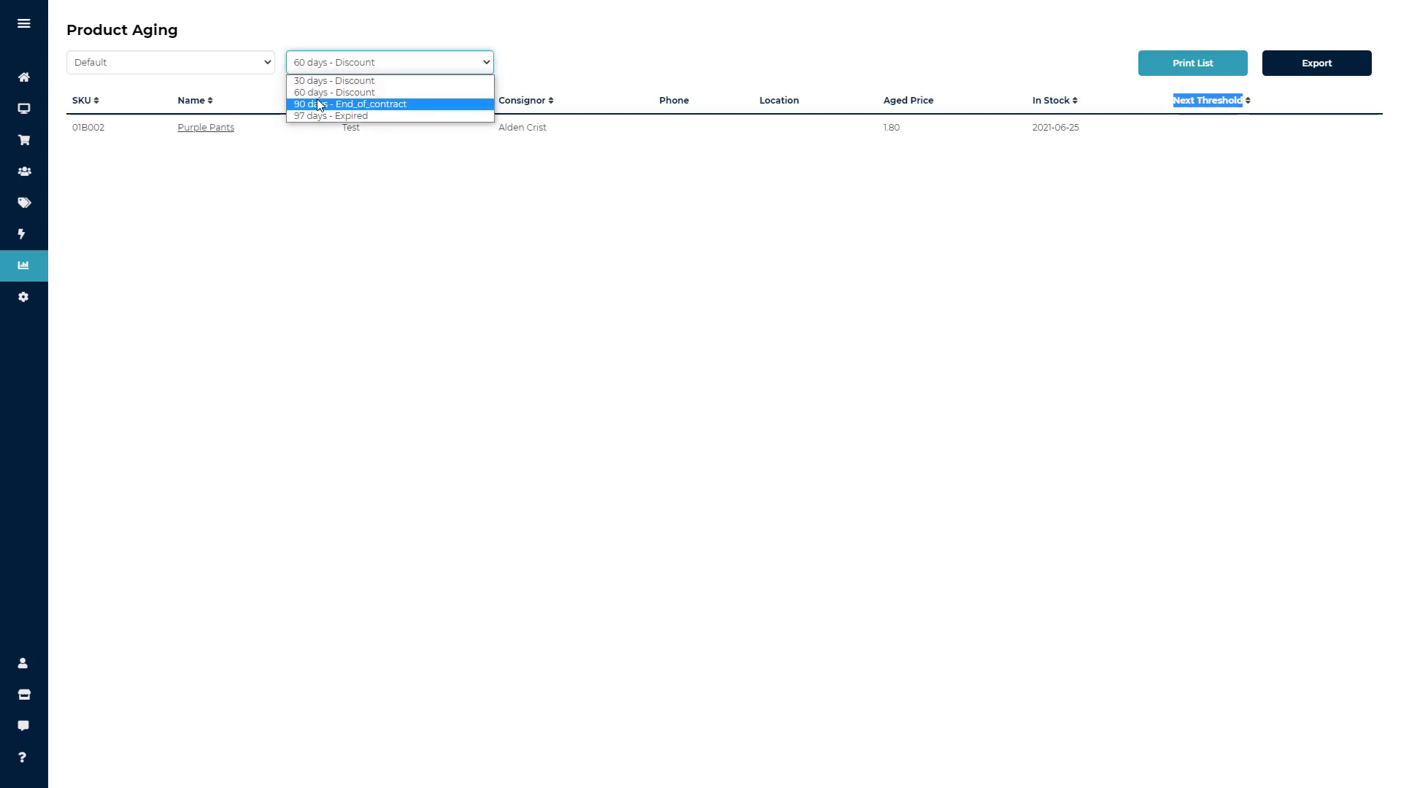
{"action": "left_click", "coordinate": [319, 103]}
{"action": "left_click", "coordinate": [1123, 365]}
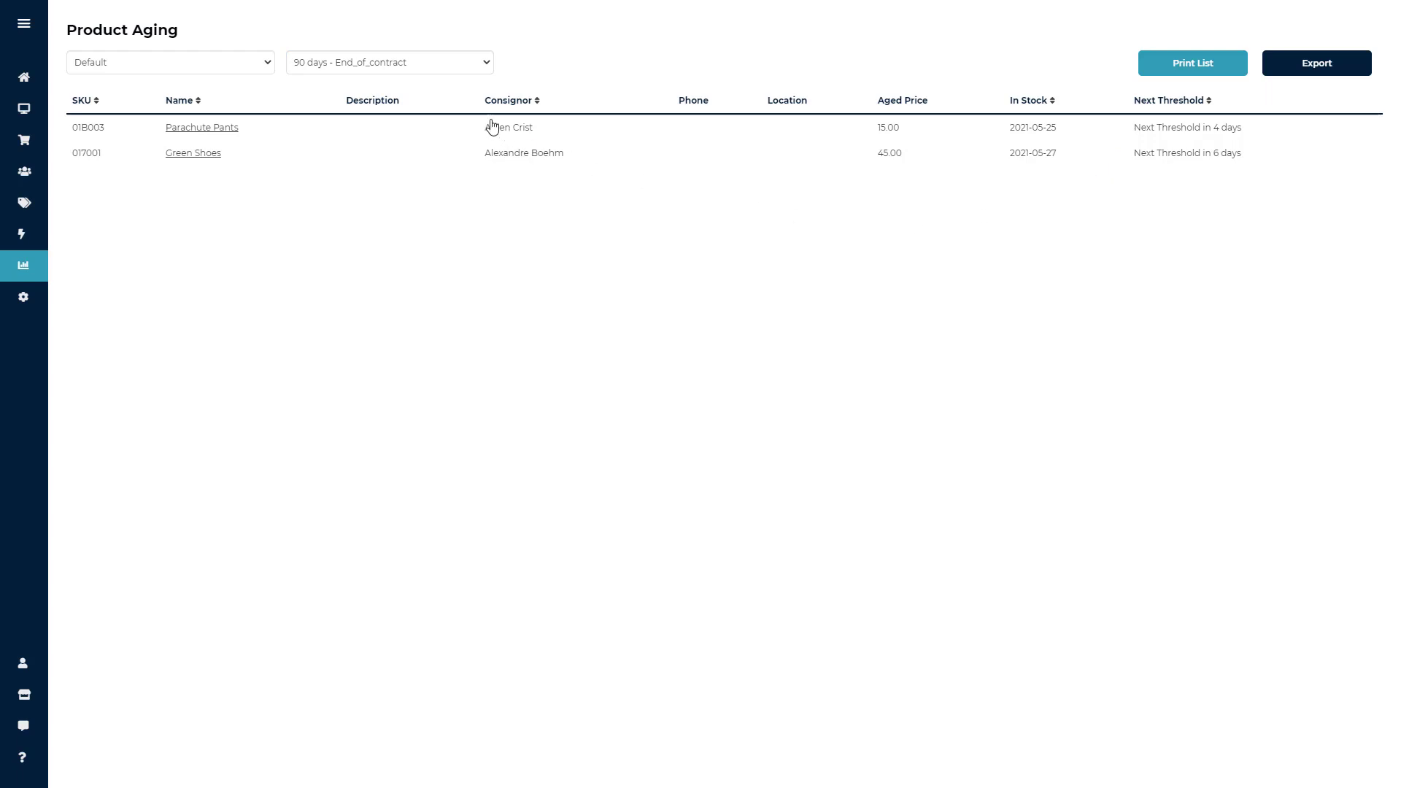
Pick the 97 days - Expired threshold: Parachute Pants expires in 4 days, Green Shoes in 6.
{"action": "left_click", "coordinate": [489, 66]}
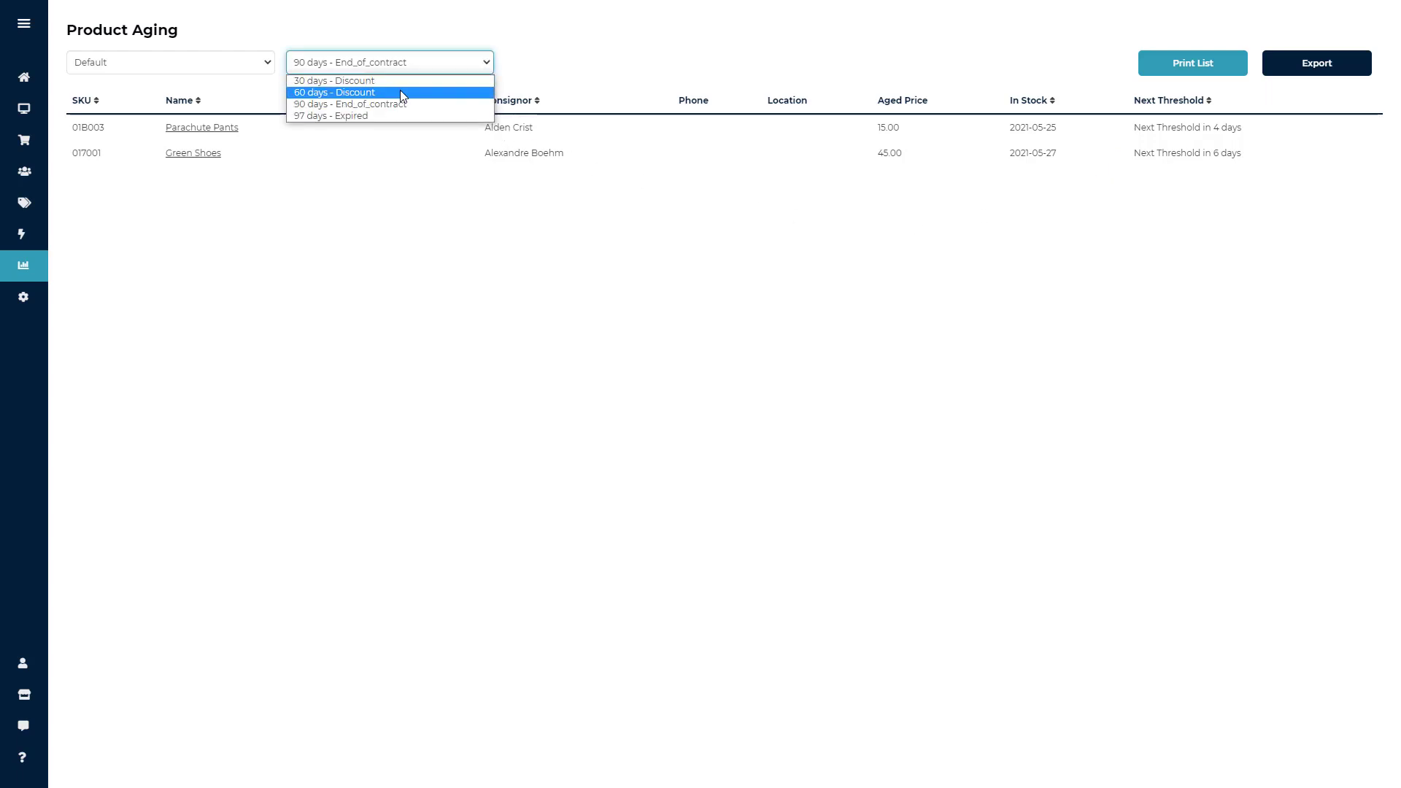
{"action": "left_click", "coordinate": [371, 115]}
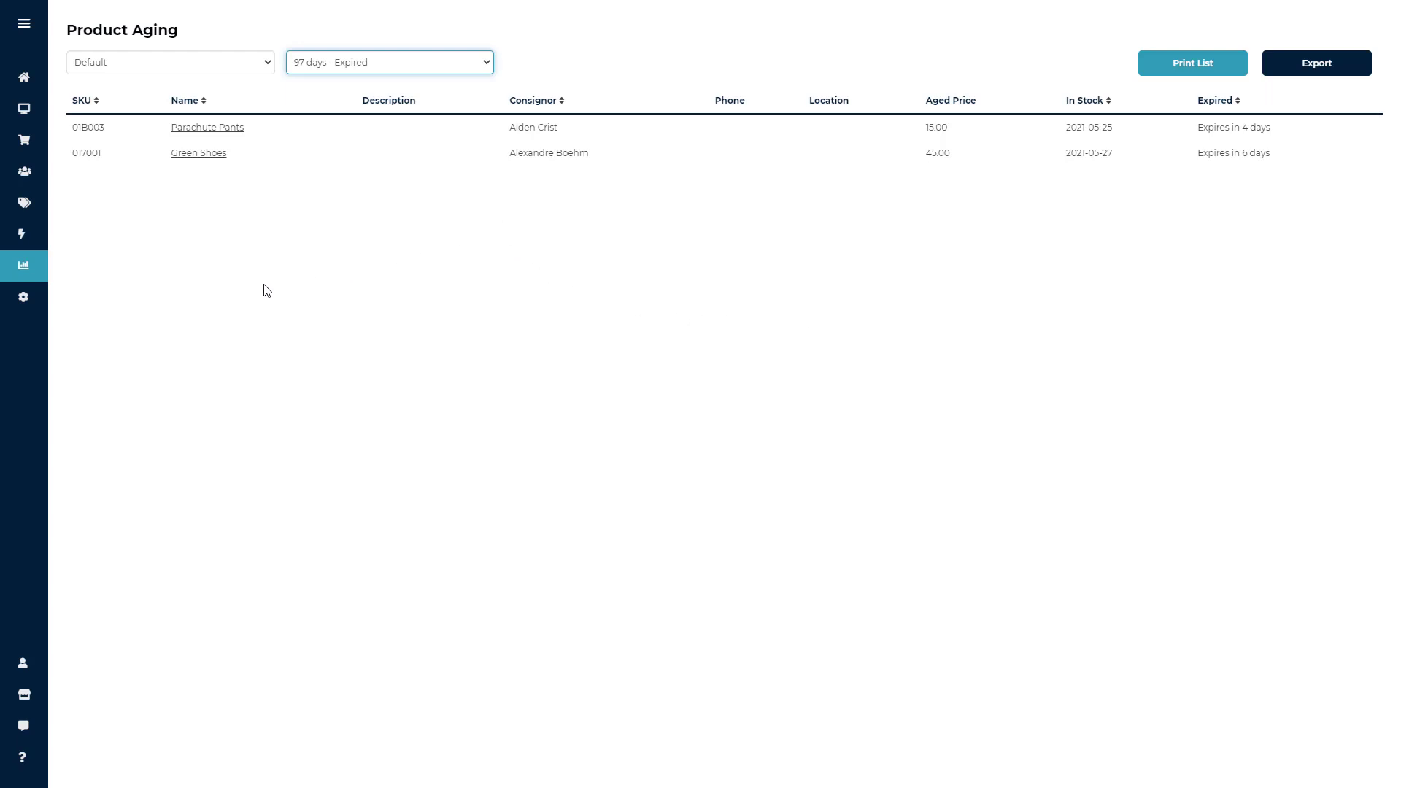
{"action": "mouse_move", "coordinate": [47, 271]}
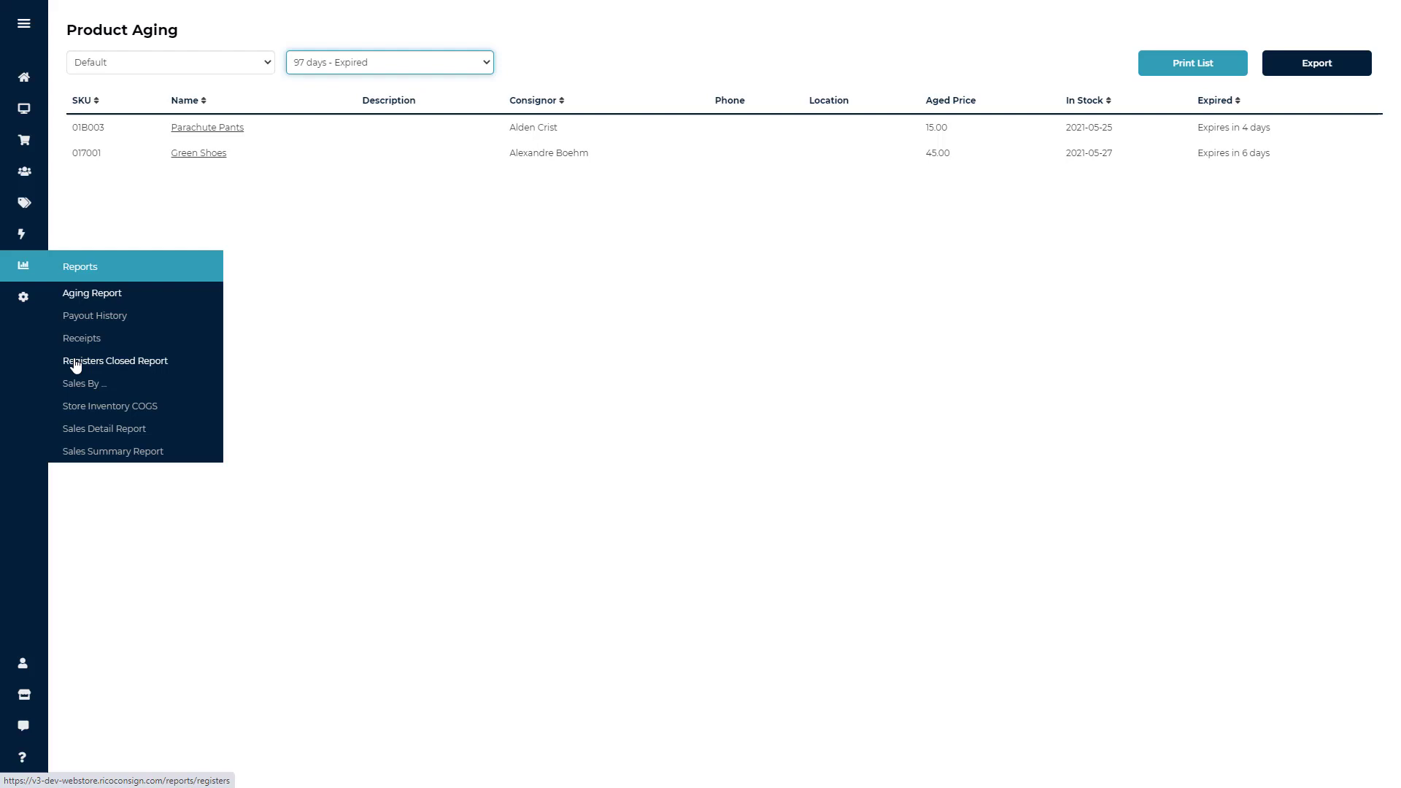